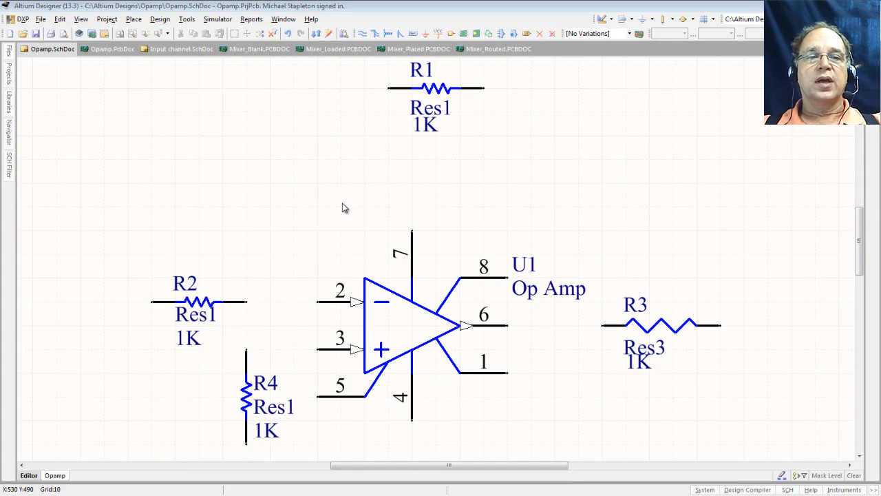
- Set R2's value to 10K and hide its Res1 comment
click(195, 304)
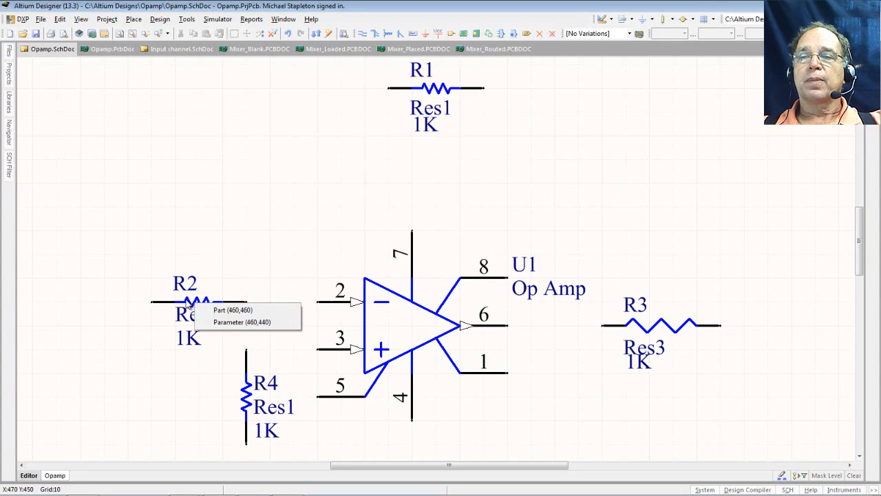
drag(186, 303, 151, 302)
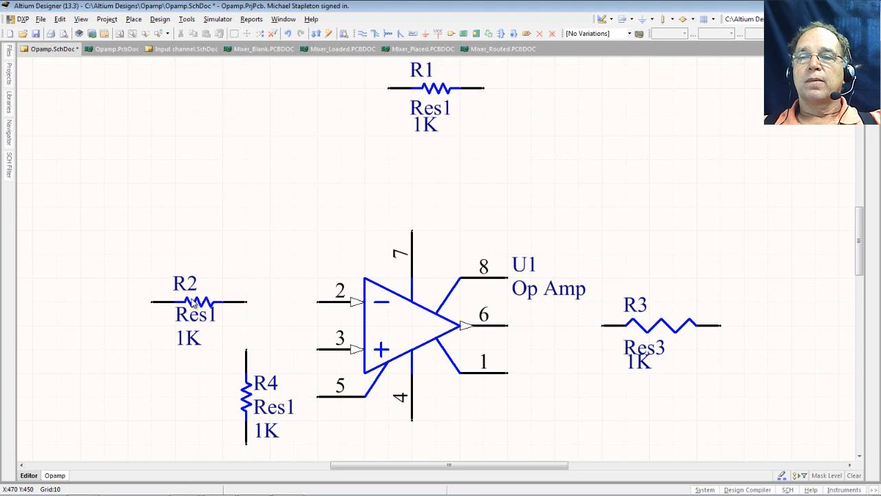
double_click(194, 305)
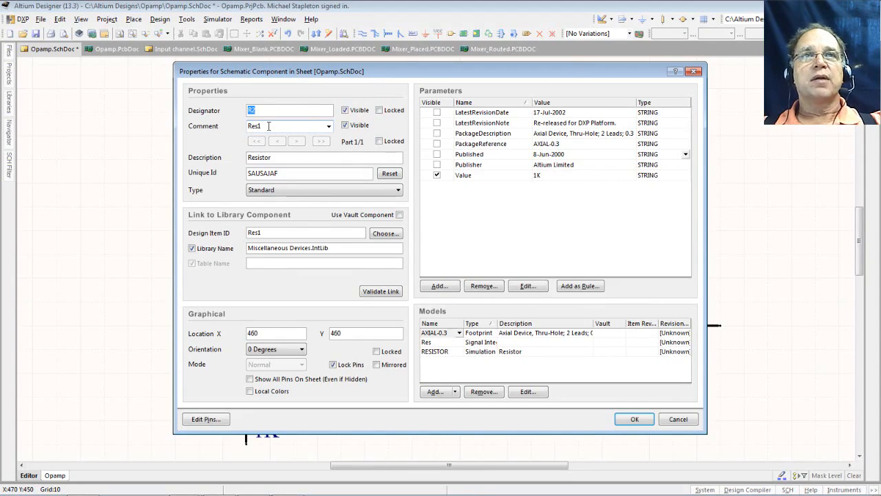
click(349, 128)
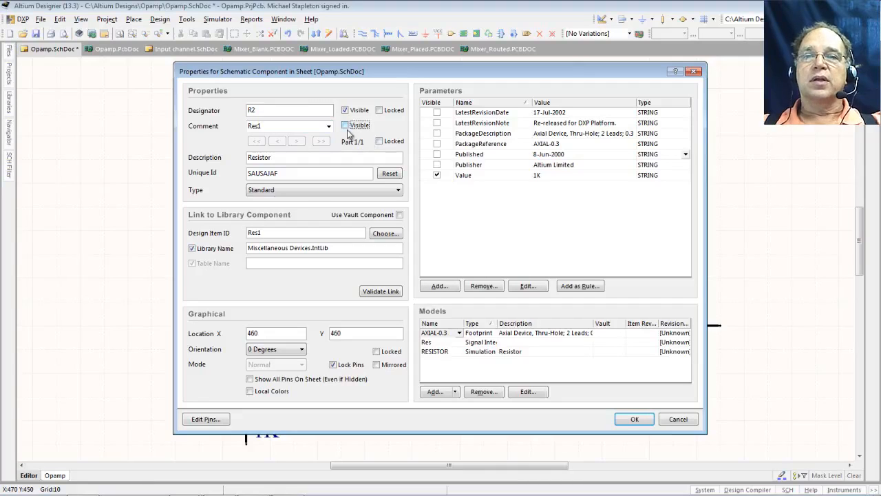
click(538, 176)
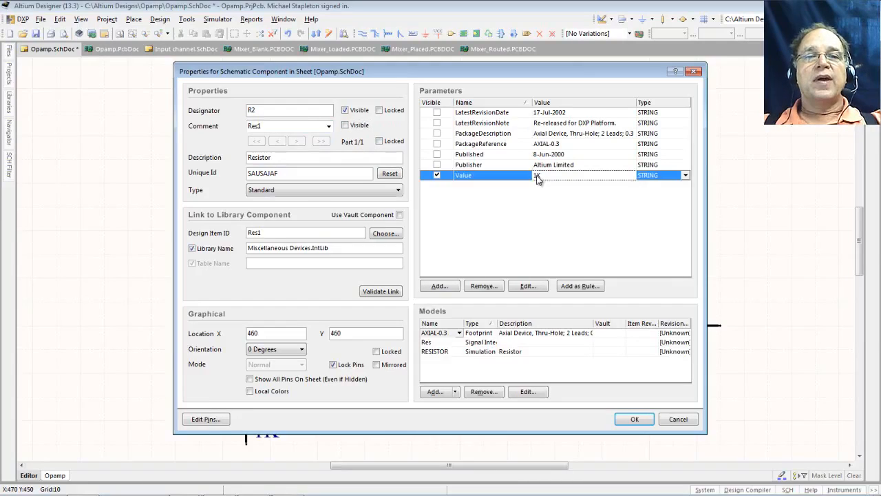
click(537, 176)
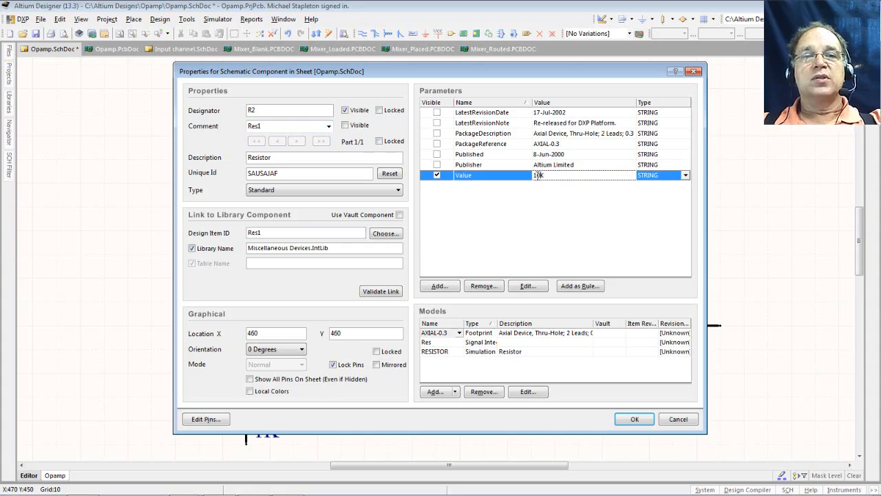
text(0)
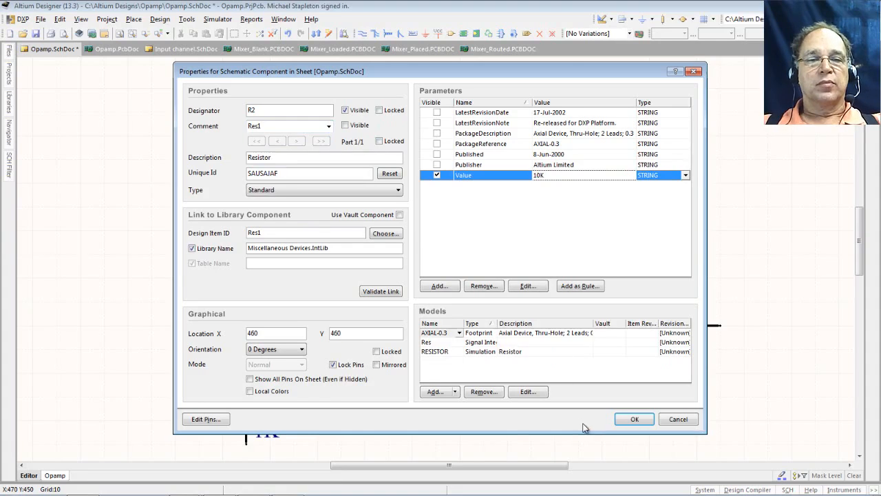
click(639, 419)
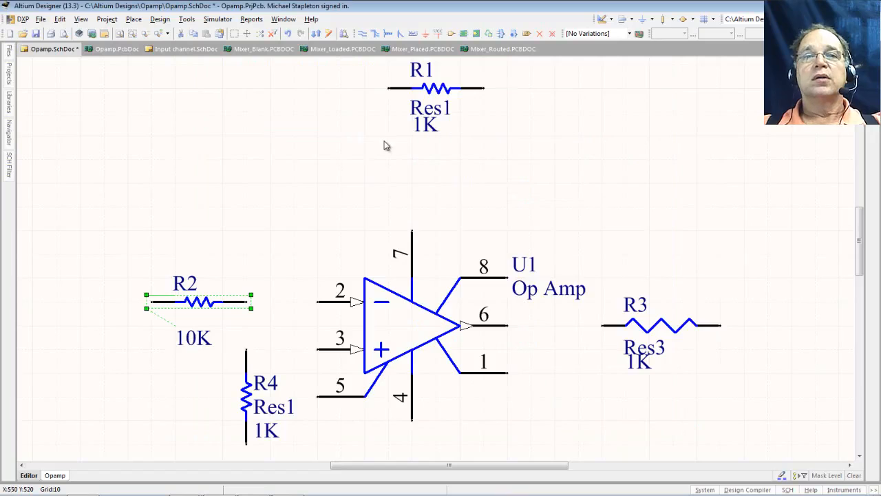
- Set R1's value to 50K and hide its Res1 comment
double_click(438, 93)
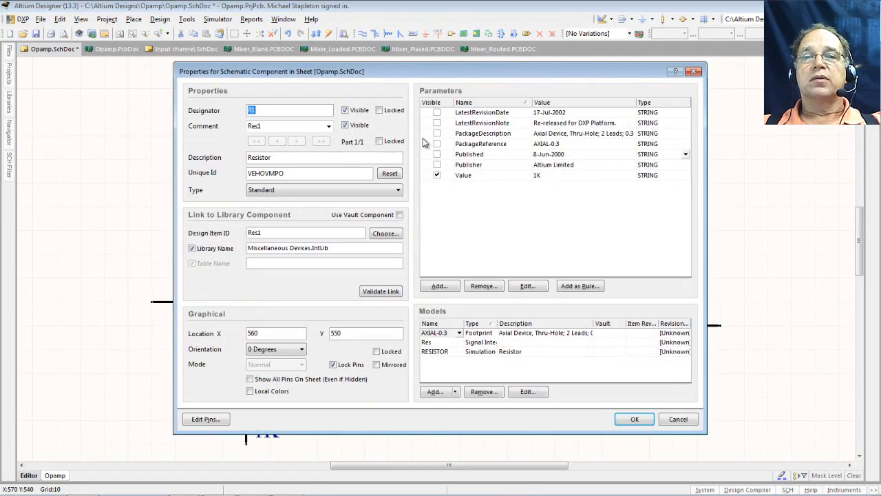
click(358, 125)
click(536, 176)
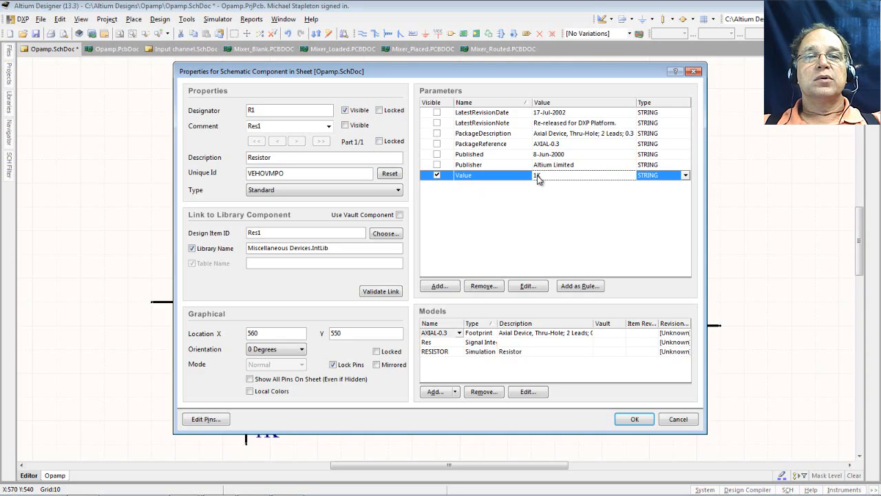
text(5)
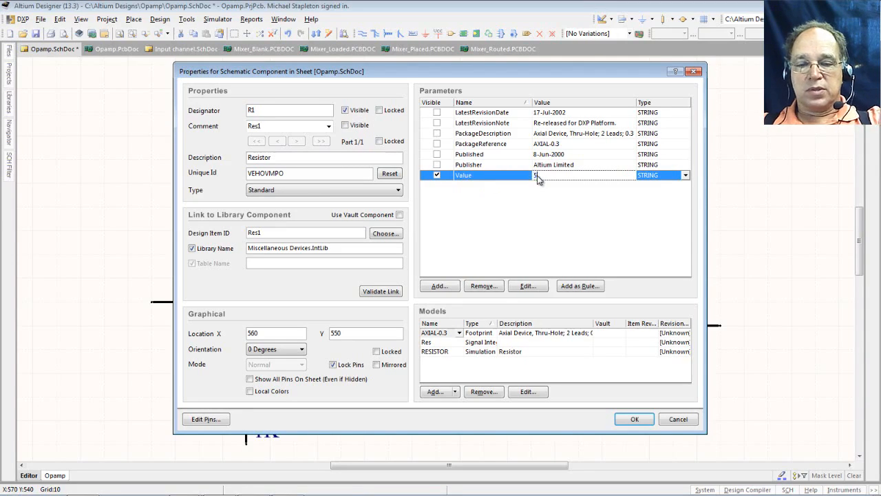
text(0K)
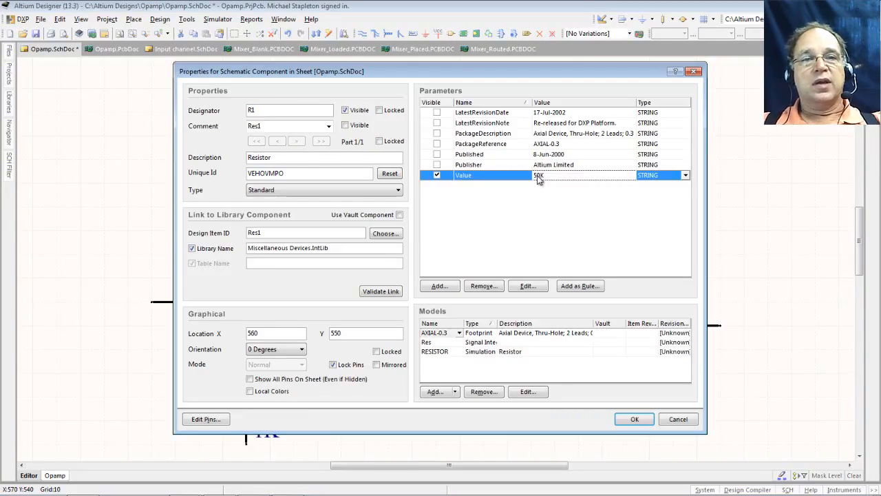
click(628, 419)
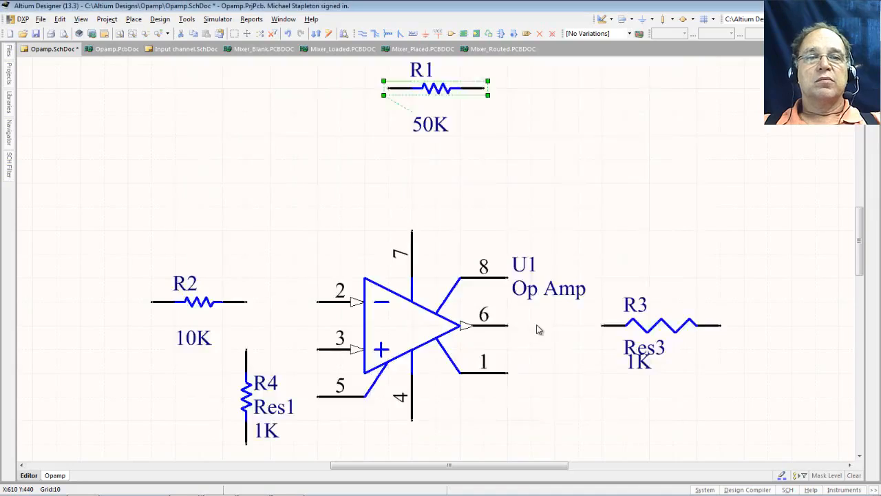
- Set R3's value to 50 and hide its comment
double_click(657, 327)
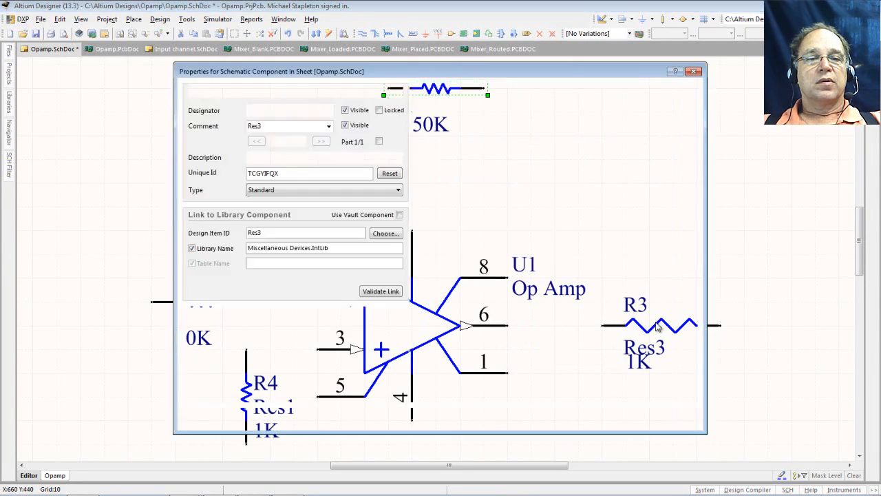
double_click(538, 176)
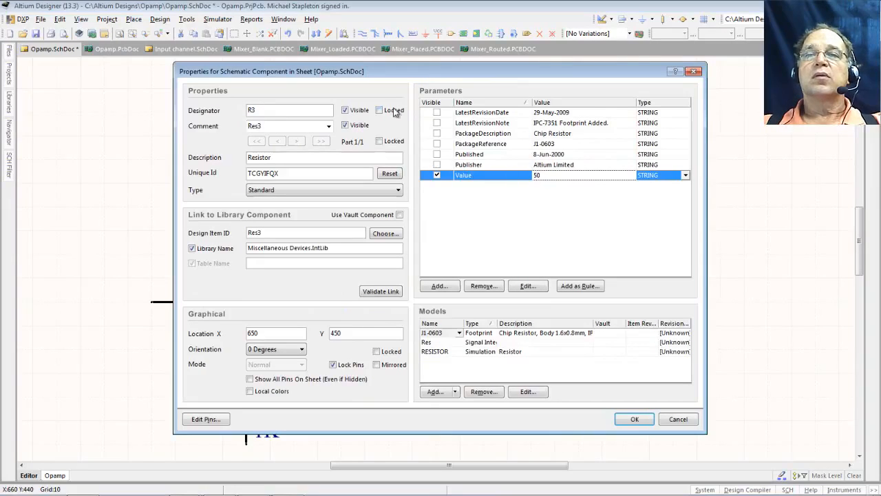
click(347, 127)
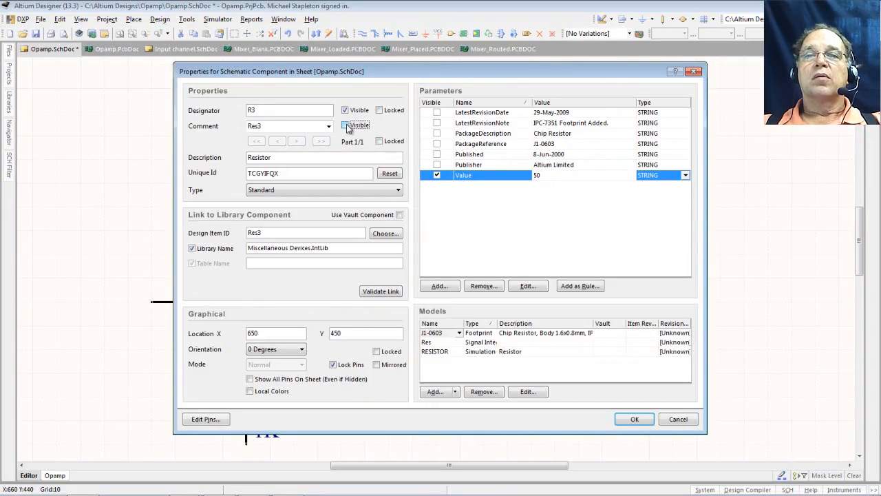
click(634, 420)
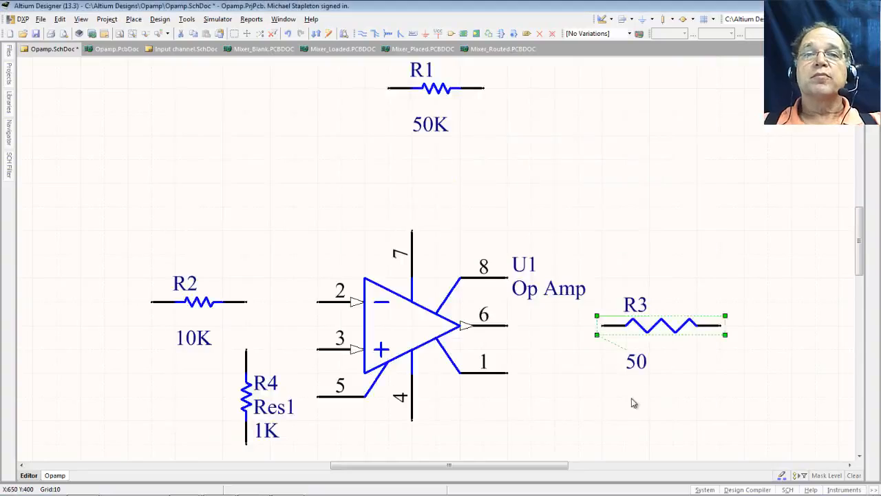
- Set R4's value to 10K and hide its Res1 comment
double_click(249, 399)
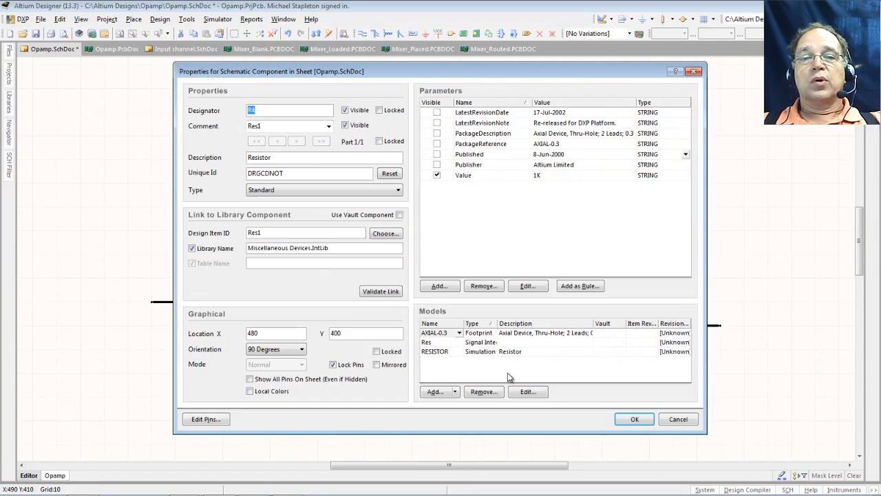
click(537, 176)
click(537, 176)
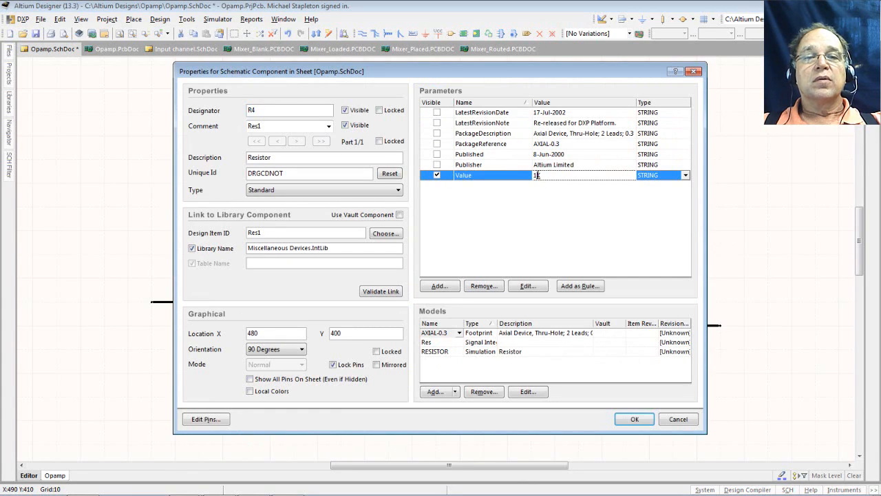
click(344, 126)
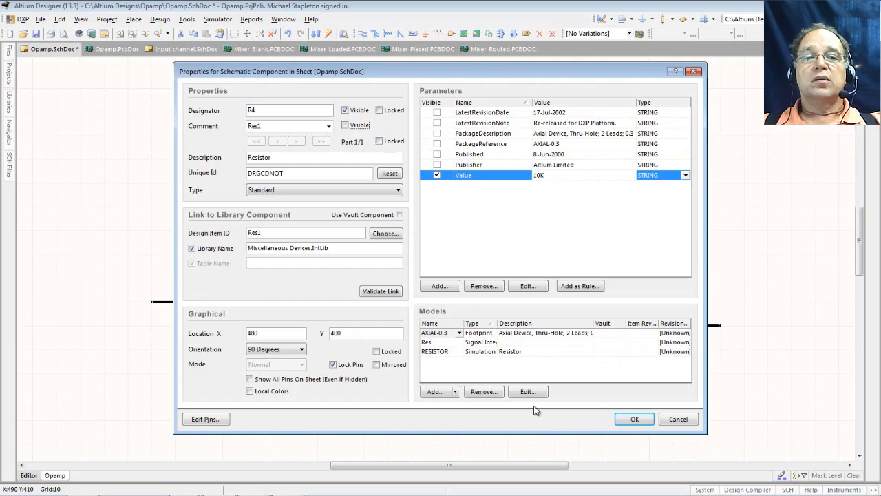
click(621, 421)
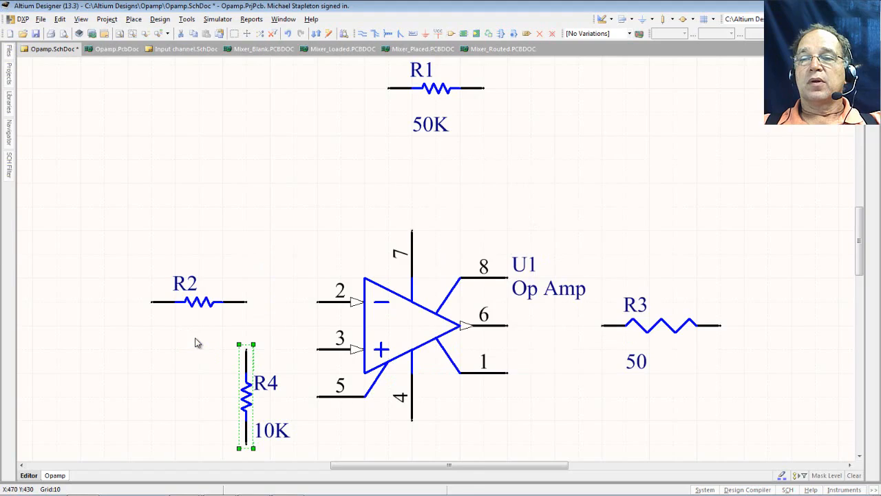
- Move the 10K, 50K and 50 labels under R2, R1 and R3, then save Opamp.SchDoc
drag(198, 344, 197, 337)
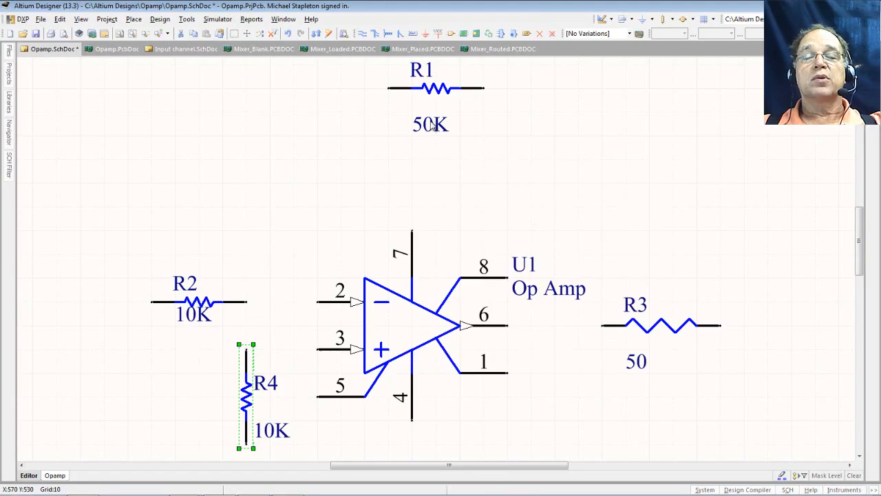
drag(432, 124, 434, 125)
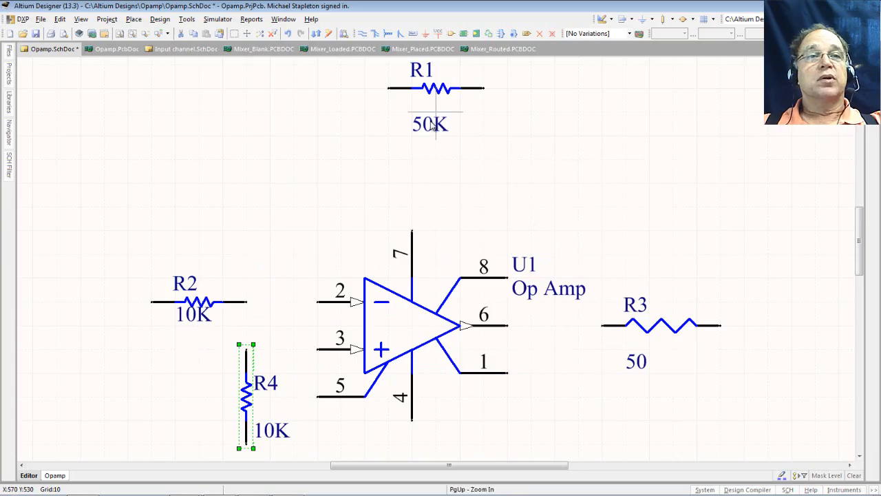
drag(433, 123, 444, 102)
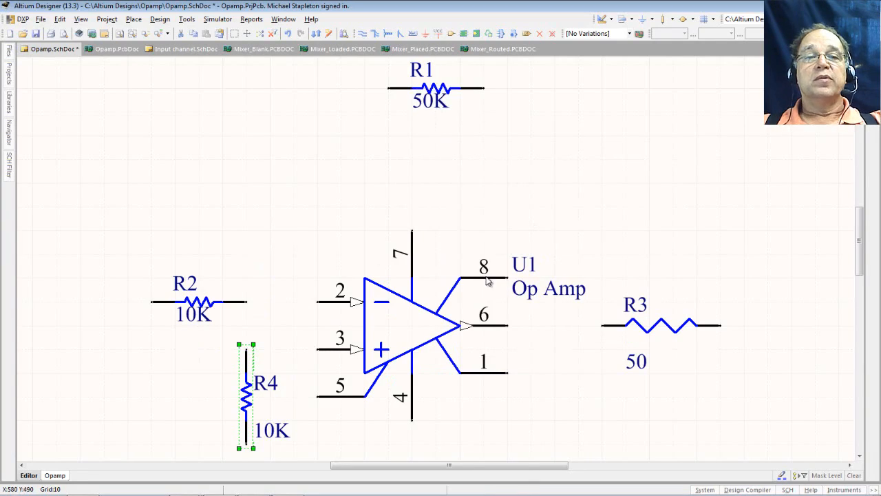
drag(638, 365, 657, 323)
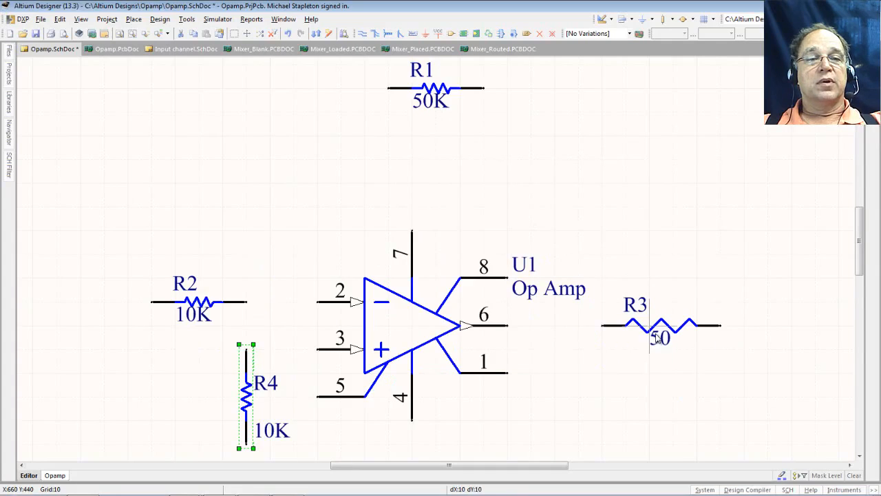
click(287, 230)
click(37, 34)
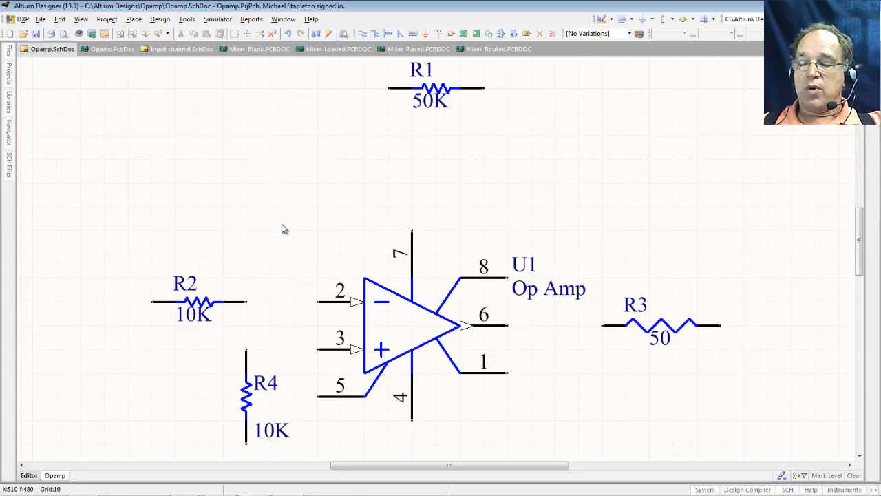
- Zoom out around op amp U1 until the 50K resistor and all four resistors are visible
ctrl+scroll(243, 311, up, 3)
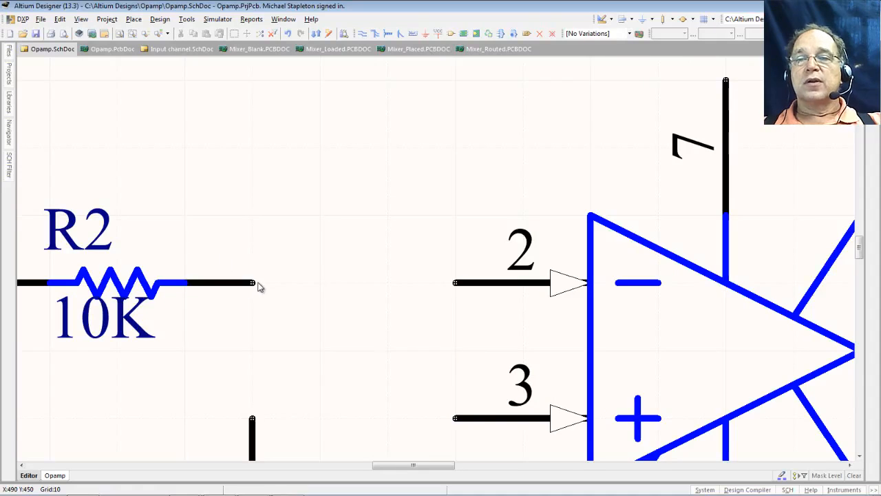
mouse_move(252, 285)
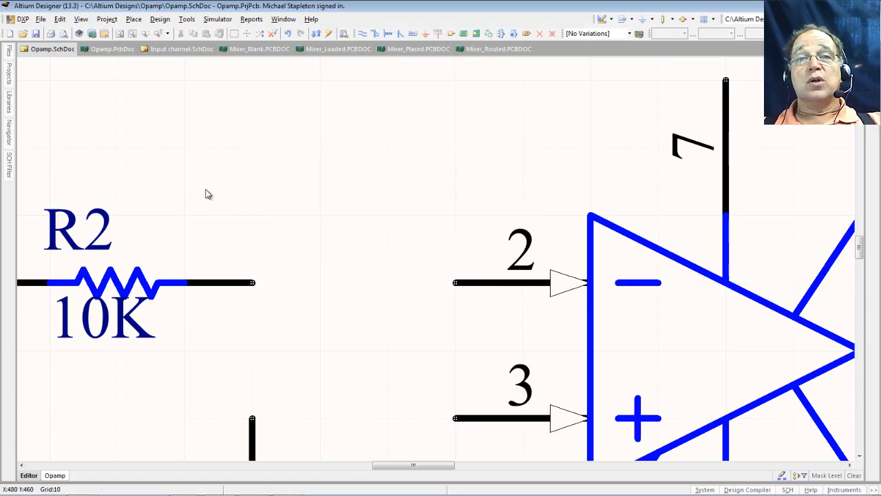
click(364, 36)
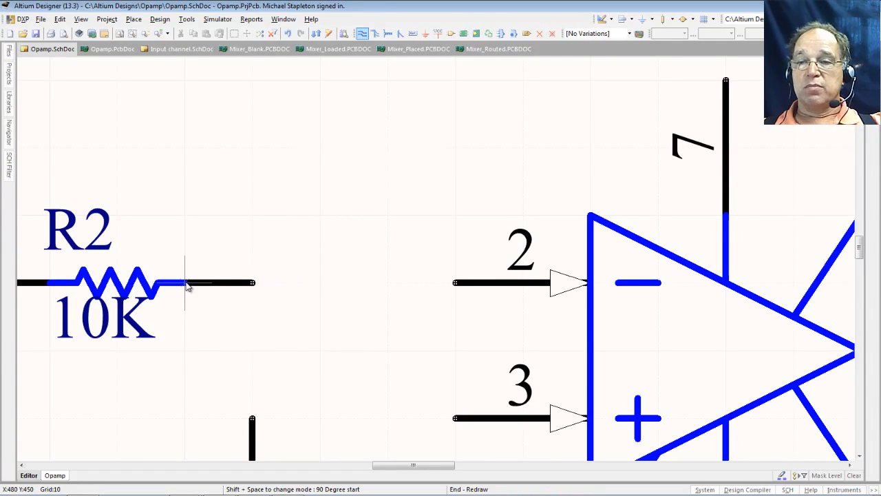
ctrl+scroll(186, 286, down, 4)
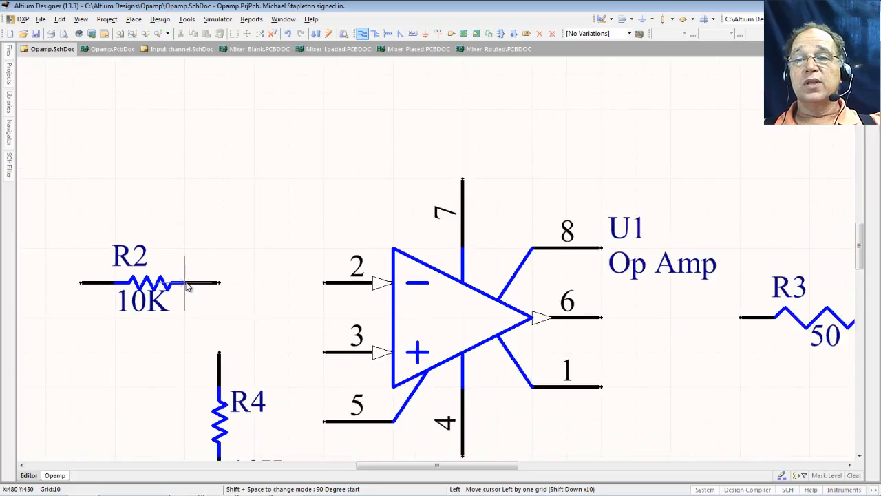
ctrl+scroll(185, 287, down, 4)
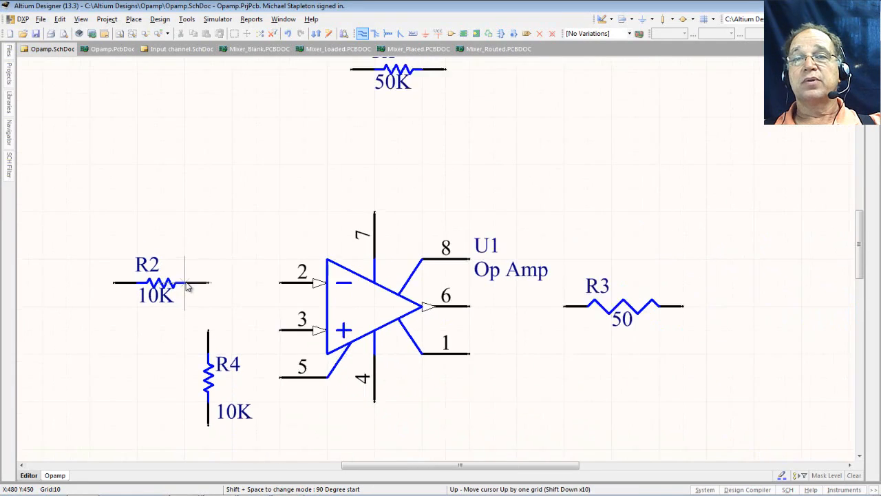
- Try wiring R2 directly to the 50K resistor, then delete and undo those wires
click(207, 283)
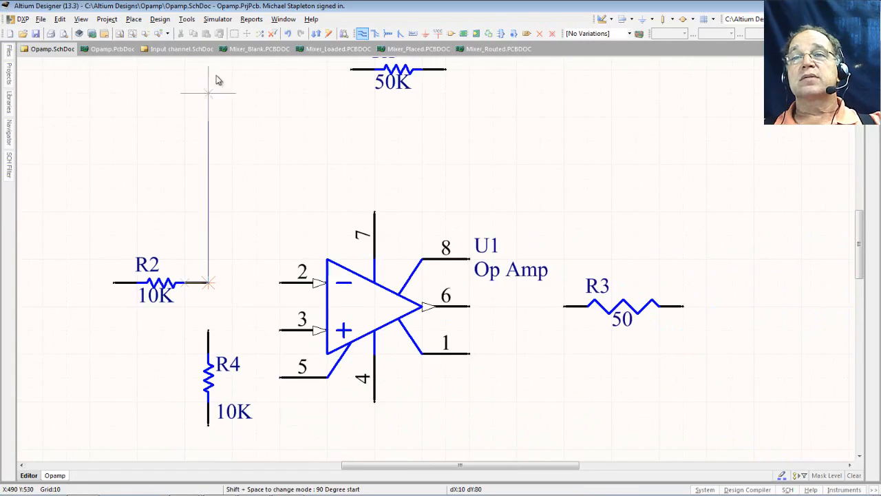
click(351, 71)
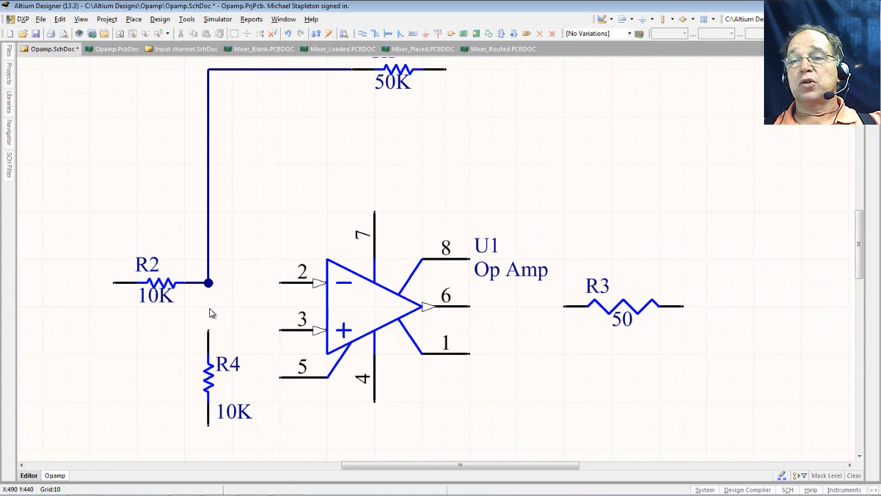
click(209, 261)
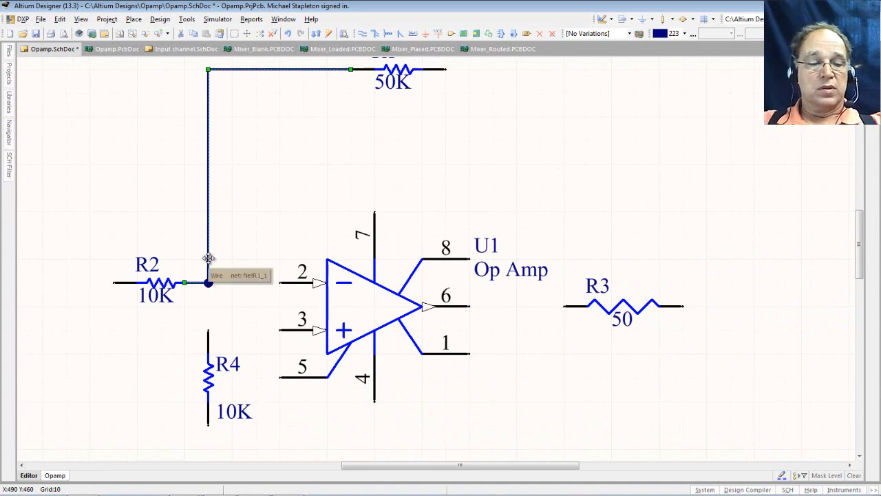
key(Delete)
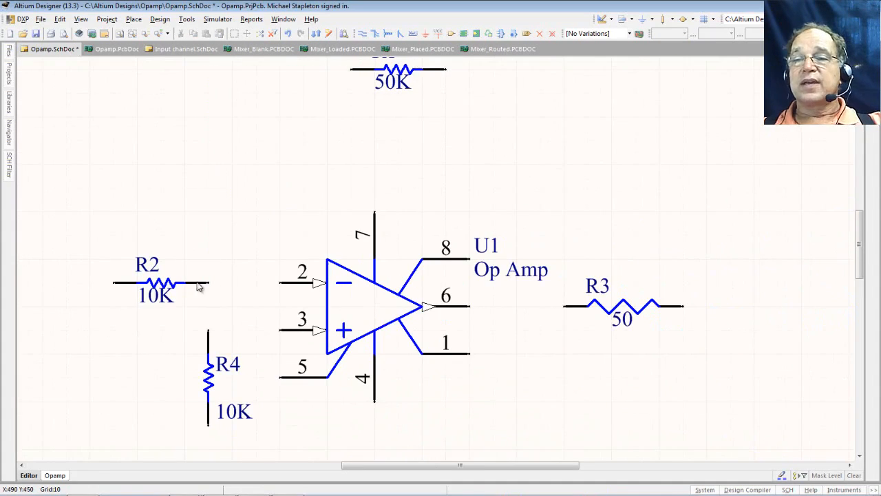
click(362, 33)
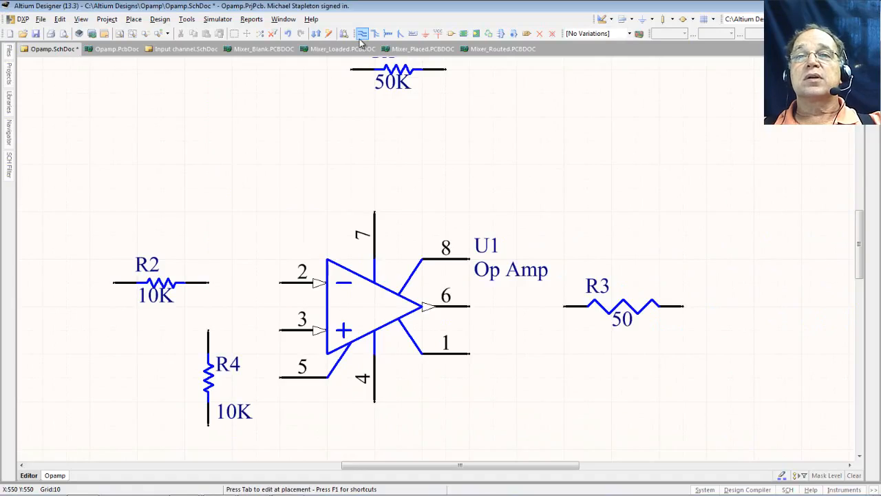
click(208, 282)
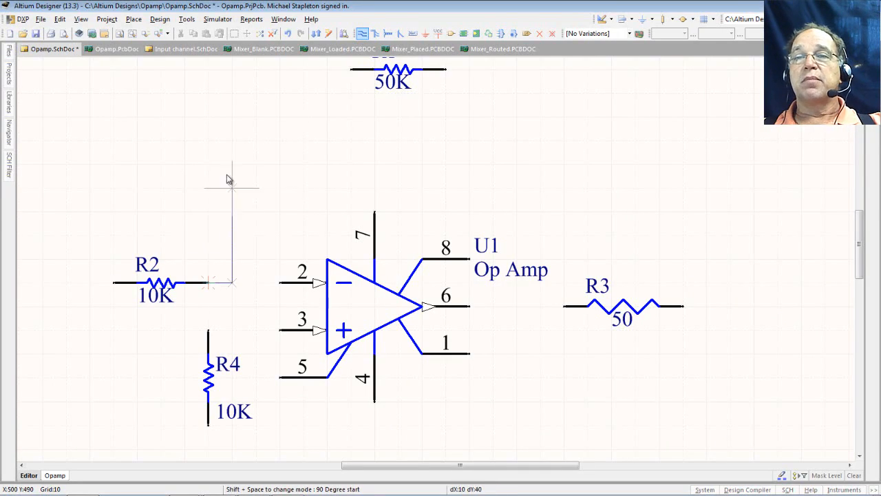
key(Escape)
key(Escape)
click(240, 74)
key(Page_Up)
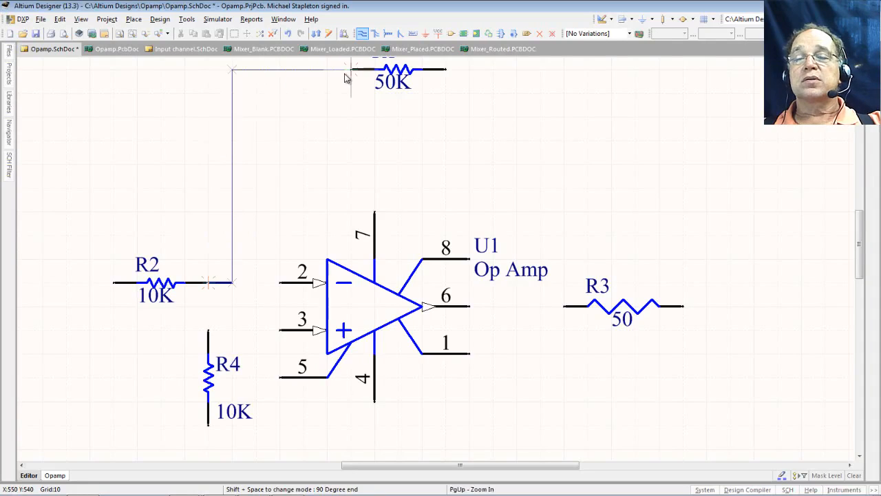
click(349, 70)
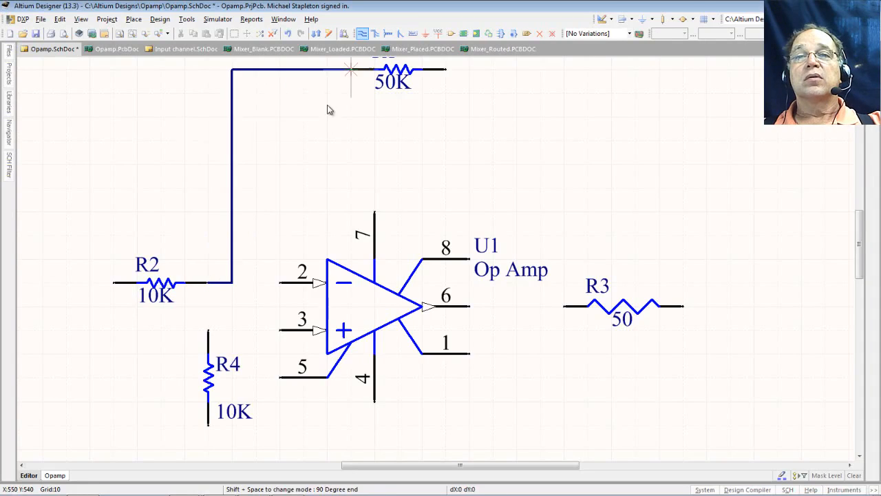
right_click(301, 174)
key(ctrl+z)
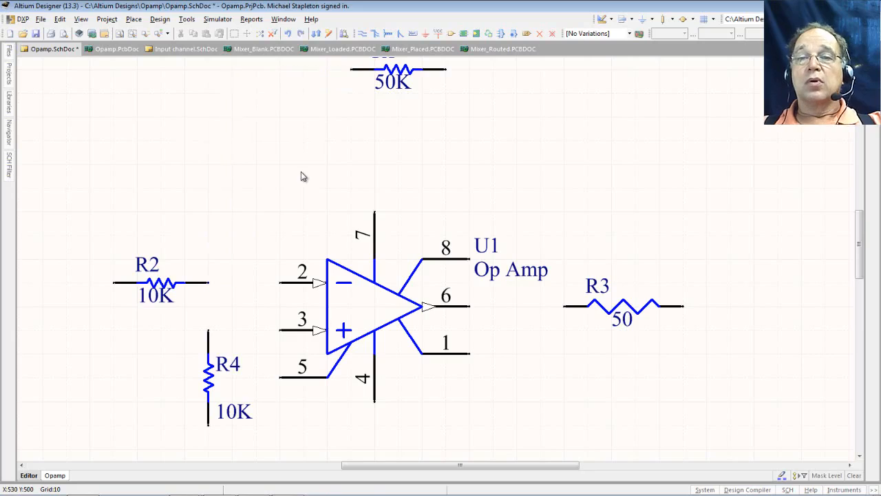
- Wire U1 pin 2 to R2 and up to the 50K resistor's left end
click(362, 33)
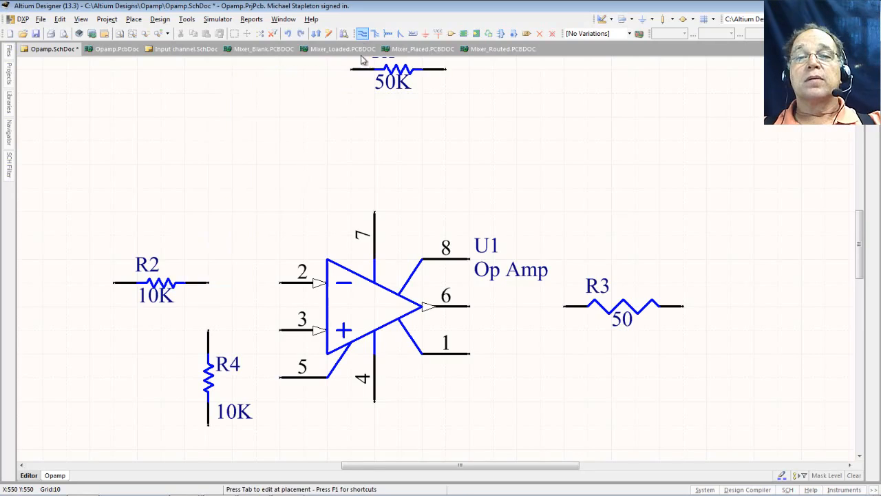
click(278, 282)
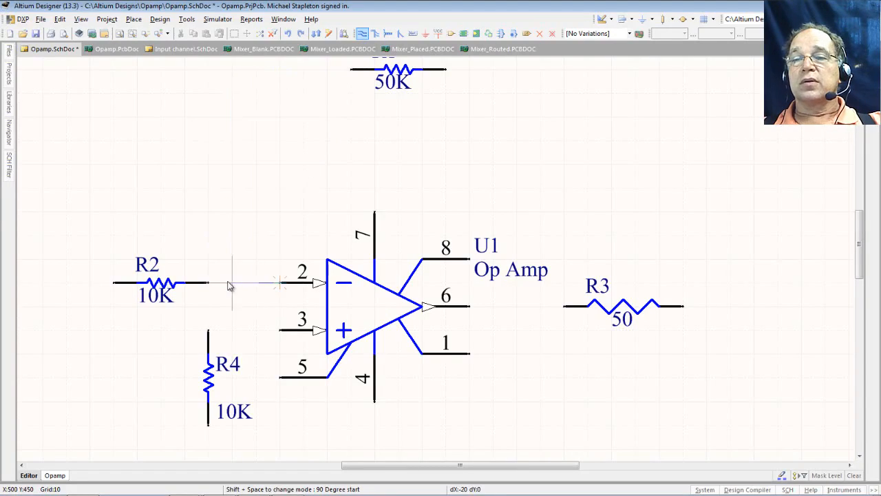
click(208, 283)
click(279, 283)
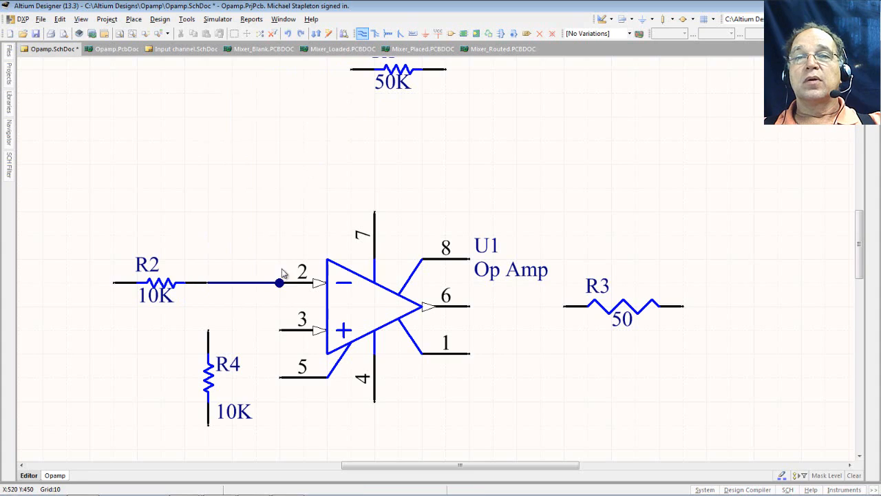
click(279, 69)
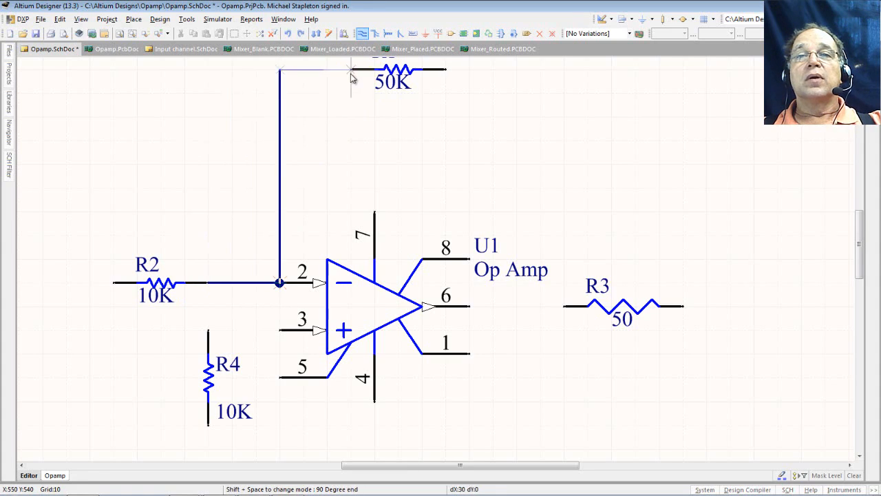
click(353, 71)
- Run the feedback wire from the 50K resistor's right end down to R3
click(446, 69)
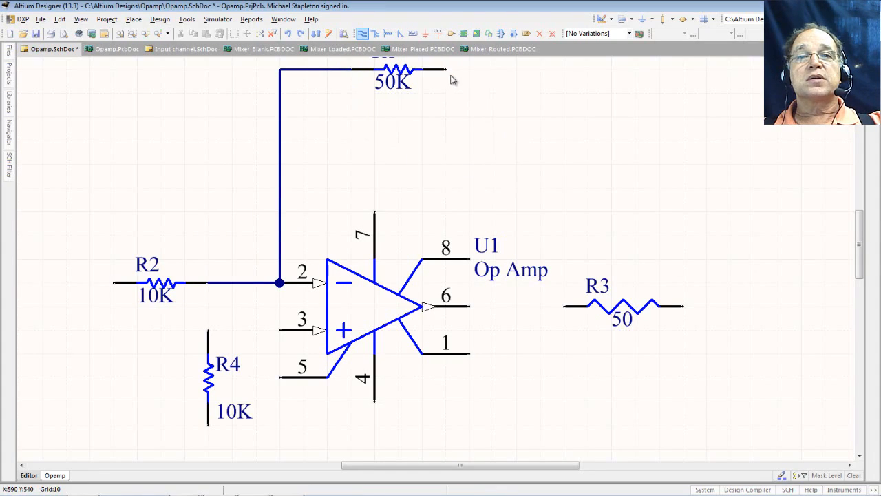
right_click(559, 70)
right_click(559, 71)
click(559, 70)
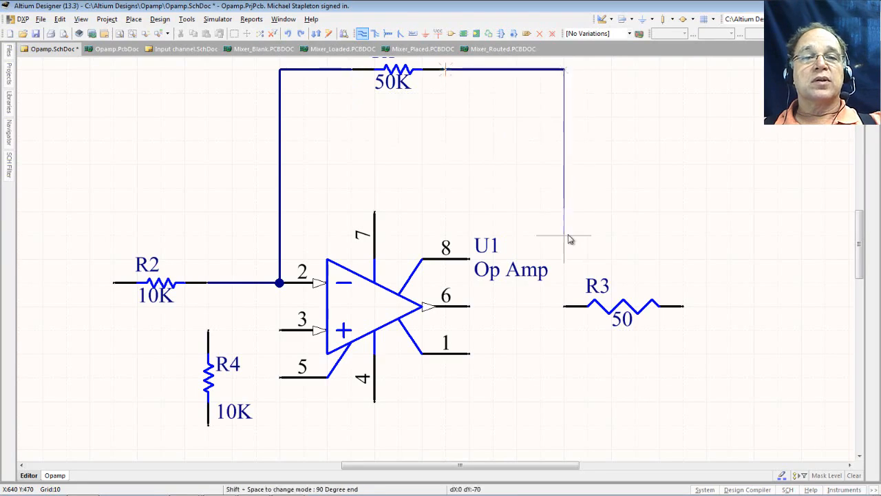
click(565, 306)
right_click(546, 313)
key(ctrl+w)
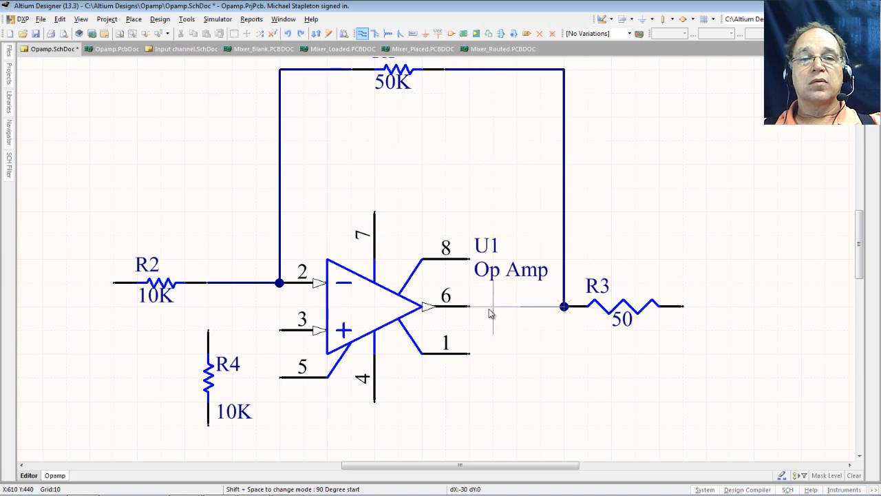
- Connect the R3 junction to pin 6, and pin 3 to R4's top pin
click(470, 306)
click(564, 305)
click(280, 331)
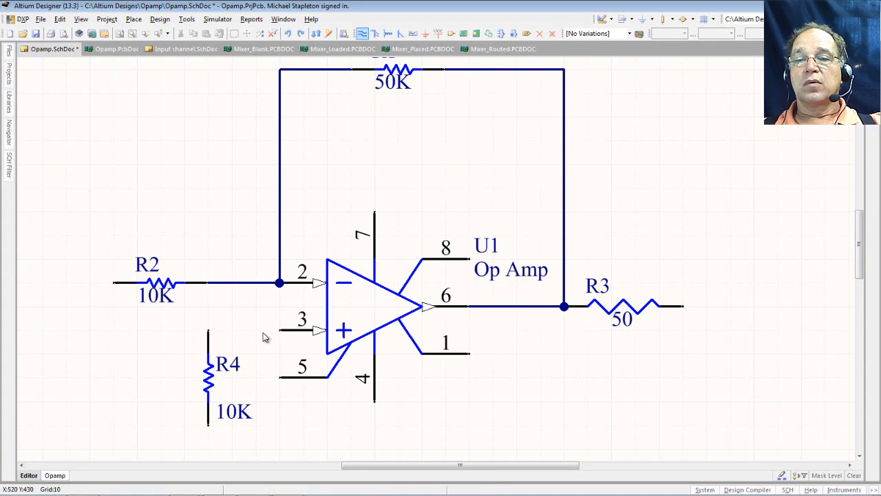
click(209, 329)
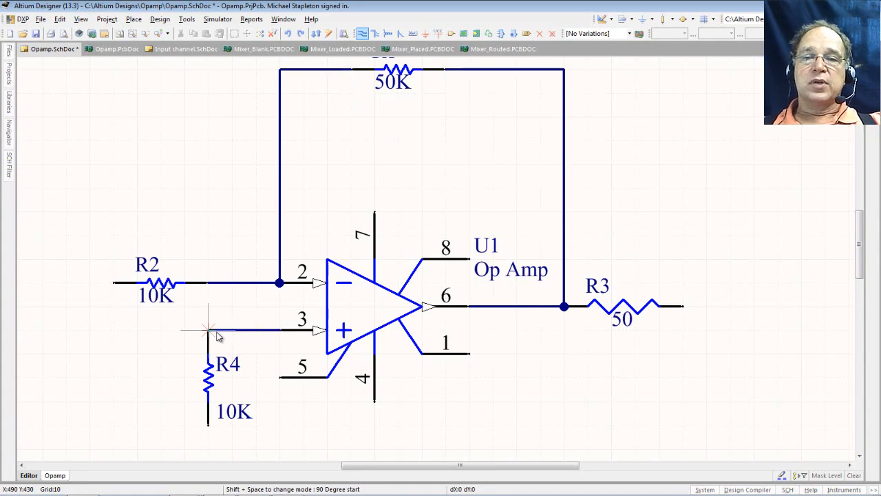
key(Page_Up)
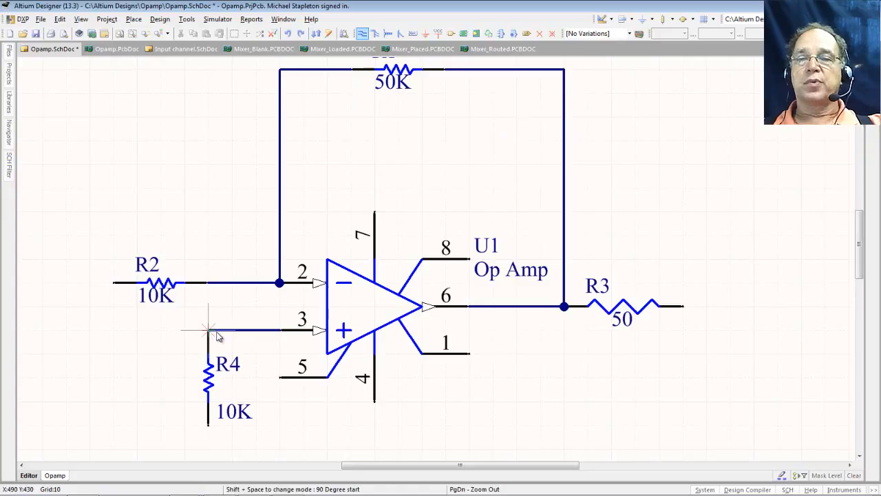
key(End)
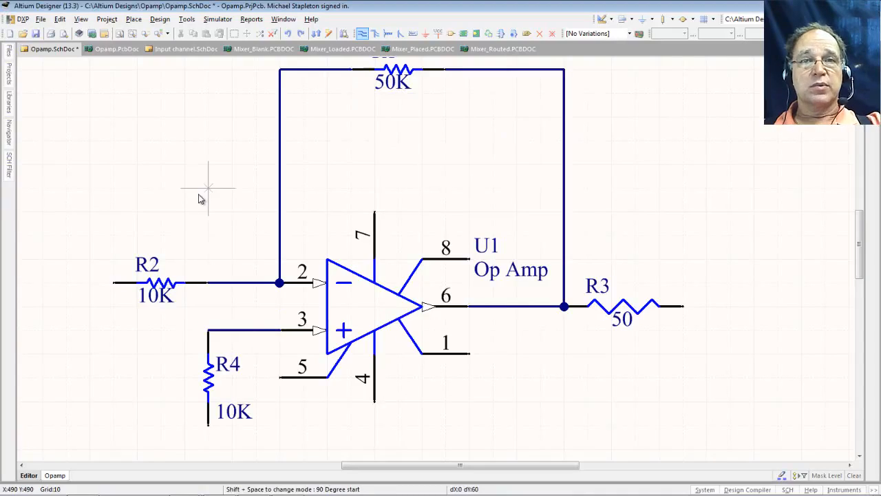
key(Escape)
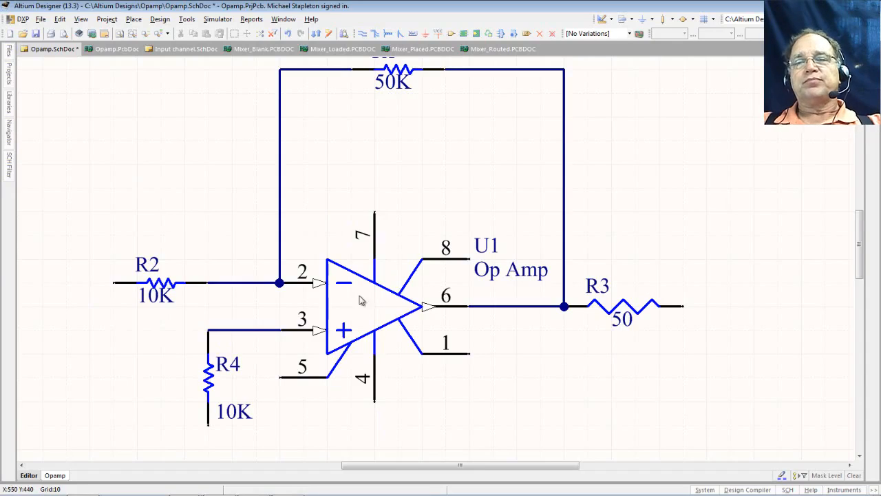
- Start a power port and retype its net name from VCC to +12VDC
click(438, 35)
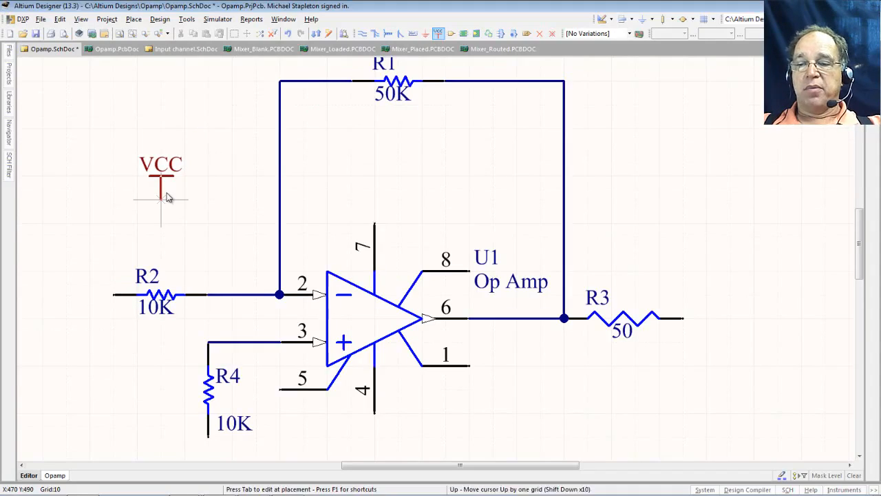
key(Tab)
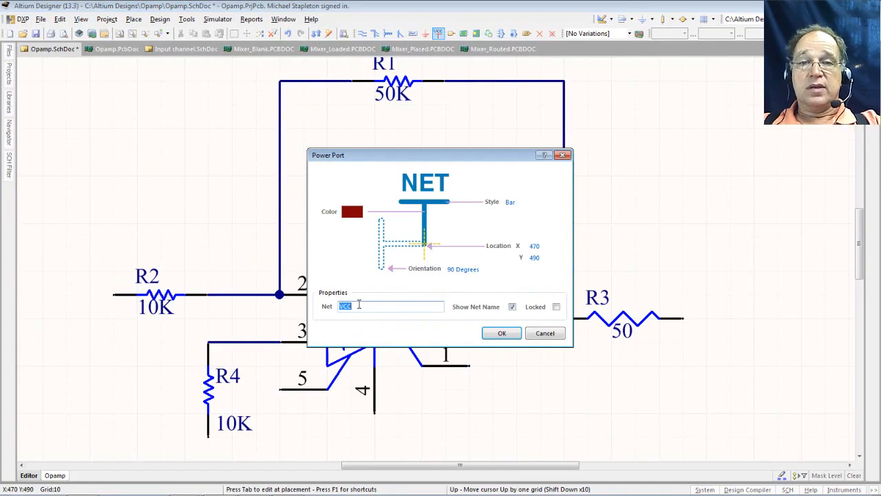
text(+)
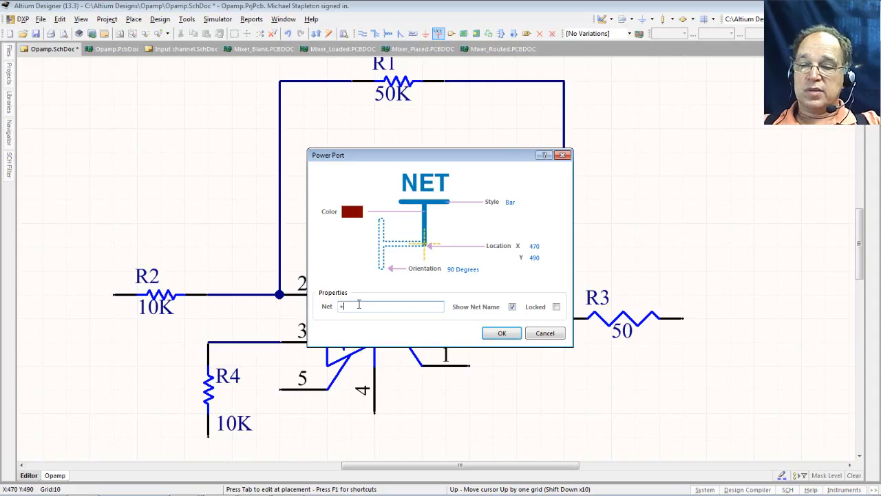
text(12)
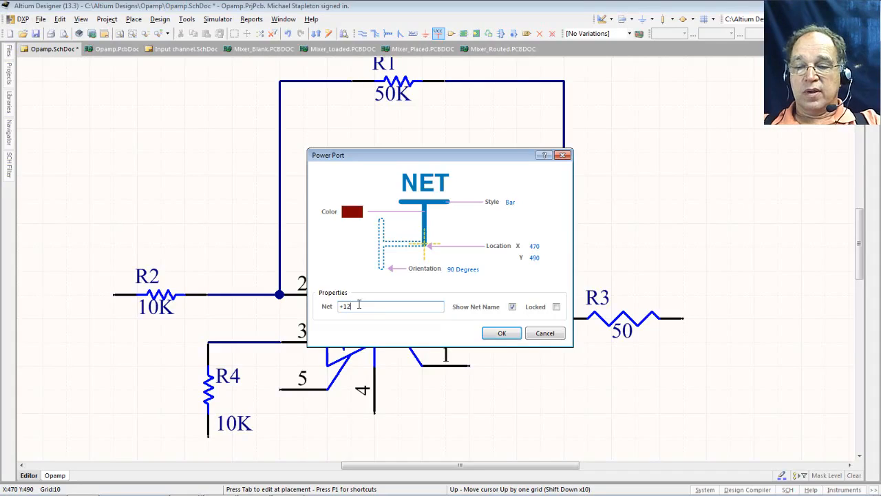
text(VDC)
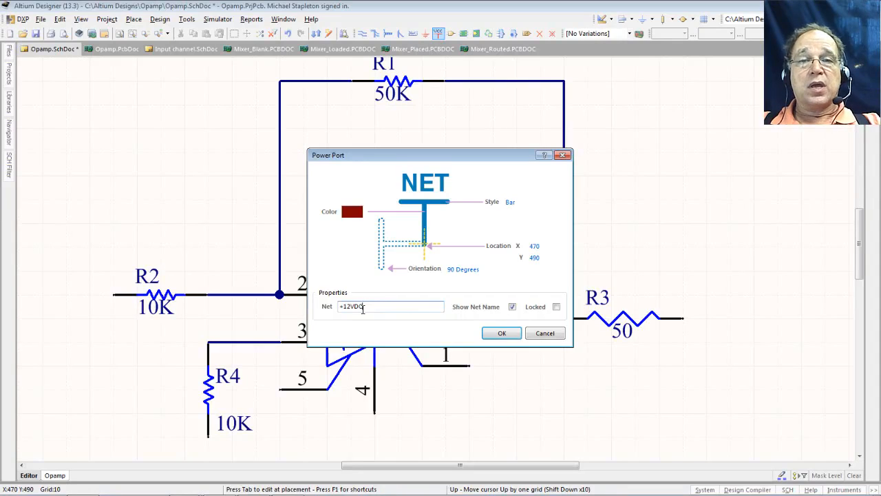
- Place +12VDC power ports at the sheet's top left and on U1 pin 7
click(500, 334)
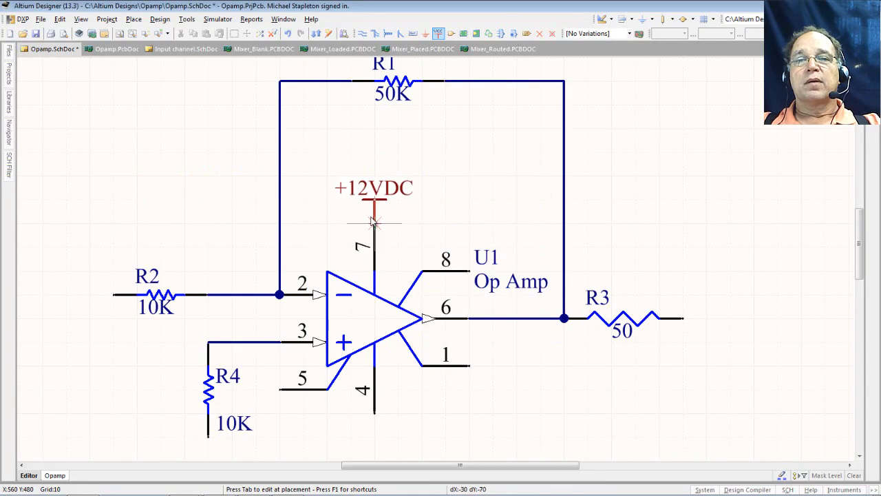
click(374, 221)
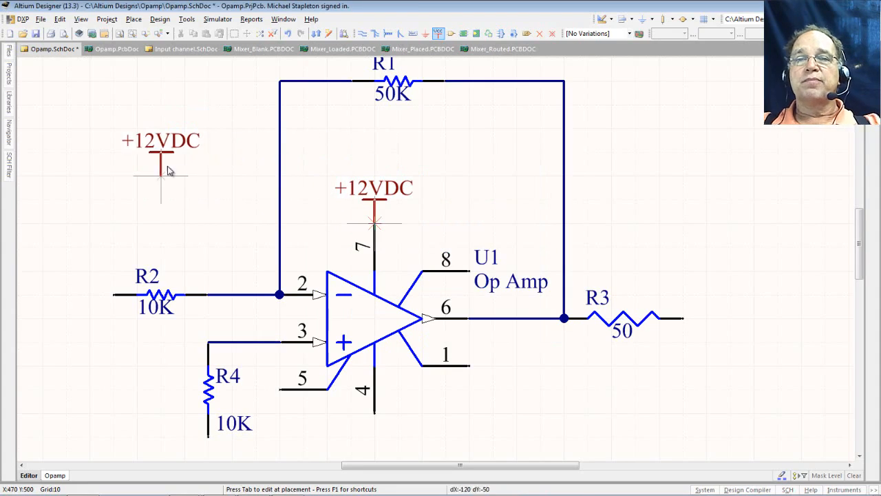
key(x)
key(x)
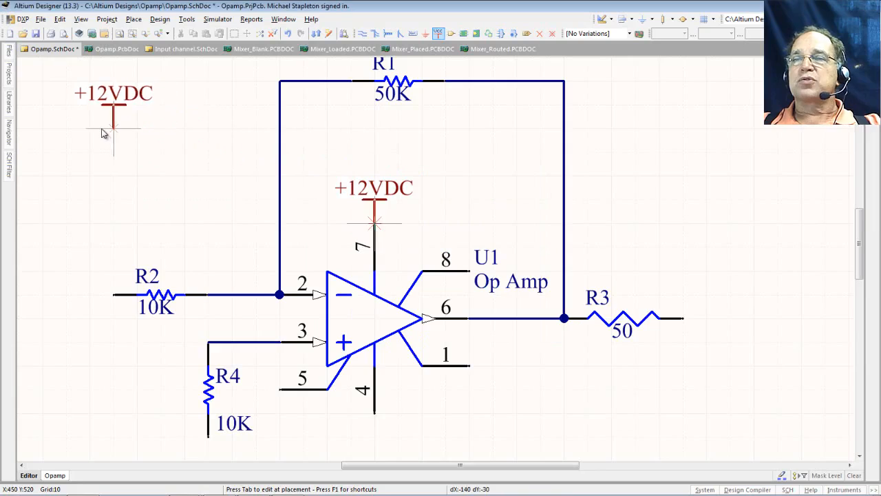
click(42, 127)
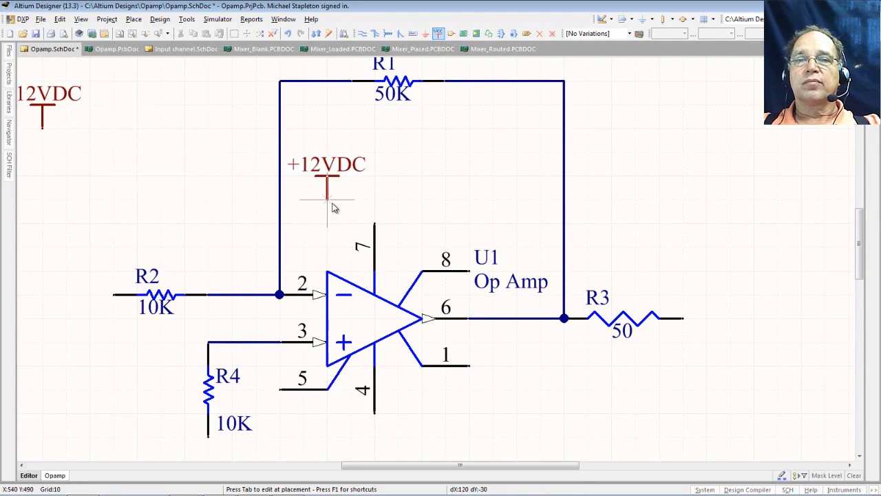
click(376, 232)
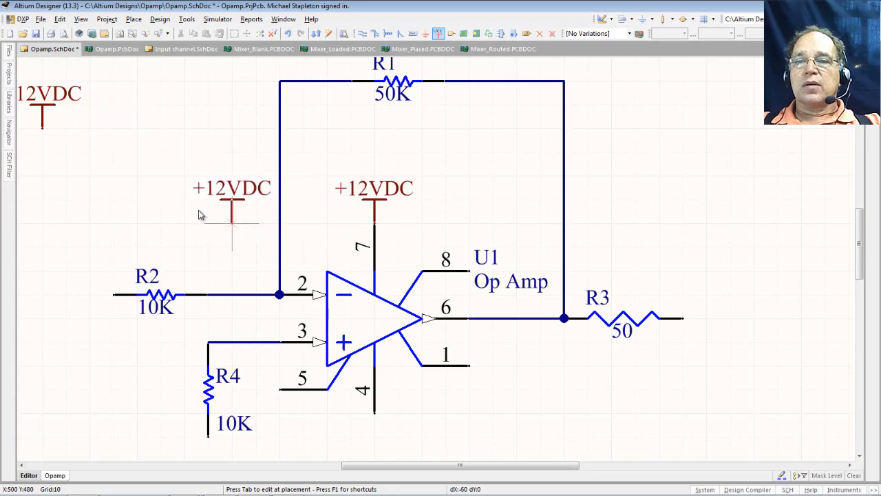
- Rename the next port to -12VDC, rotate it, and place it on U1 pin 4
key(Page_Down)
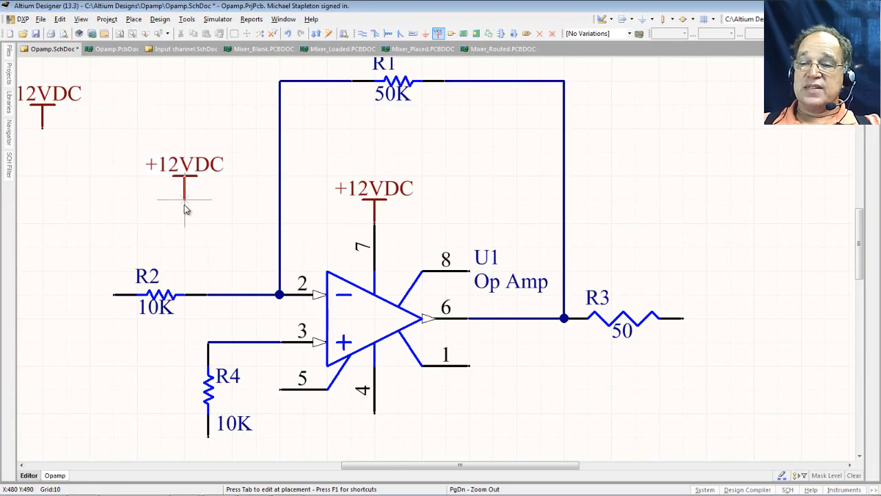
key(End)
key(Tab)
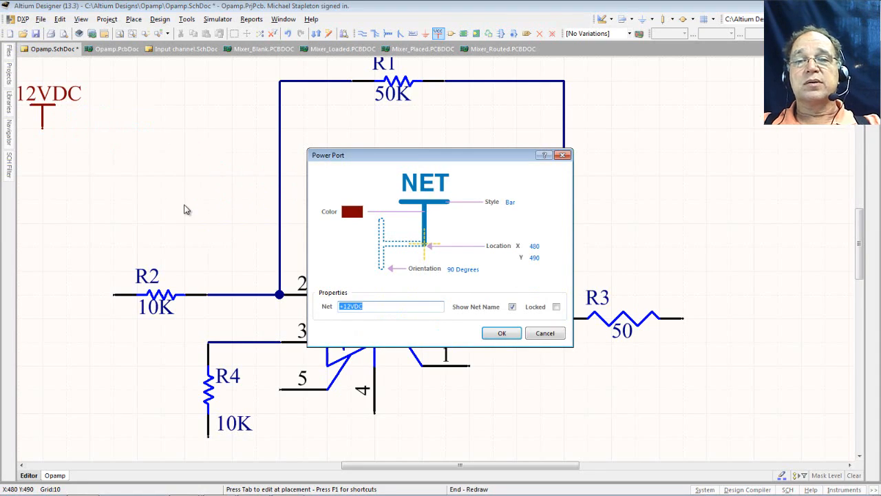
click(343, 305)
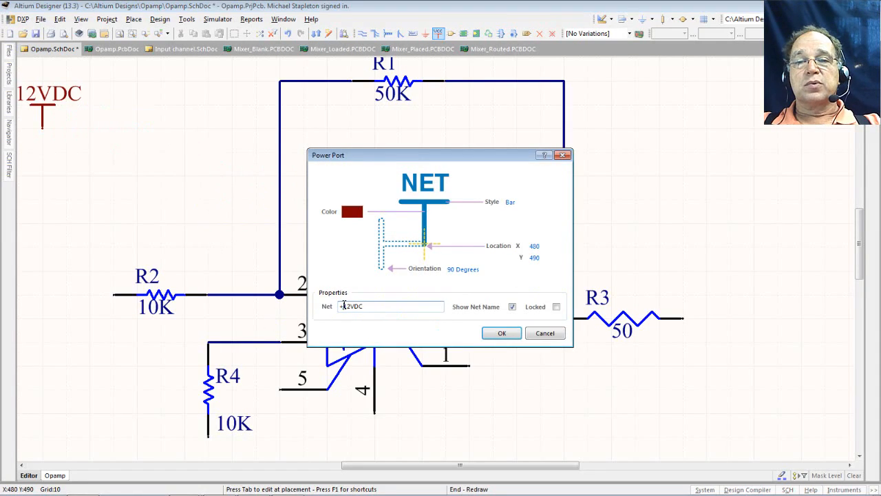
key(BackSpace)
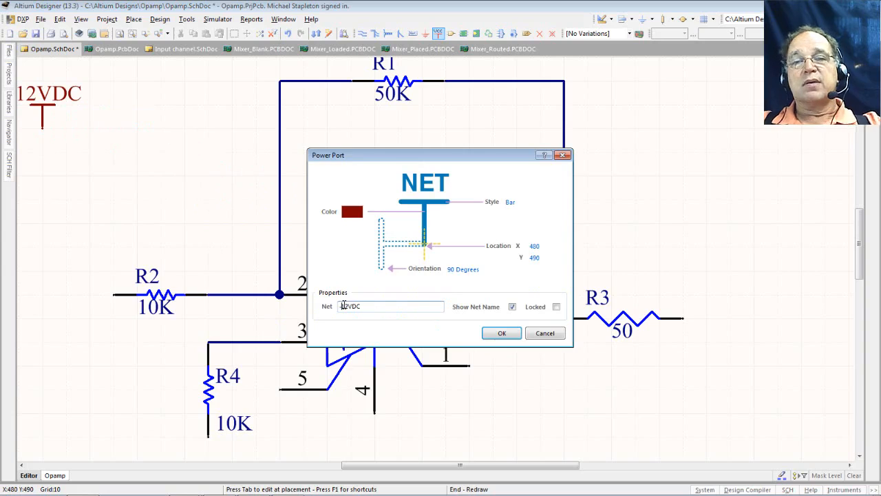
text(-)
click(494, 335)
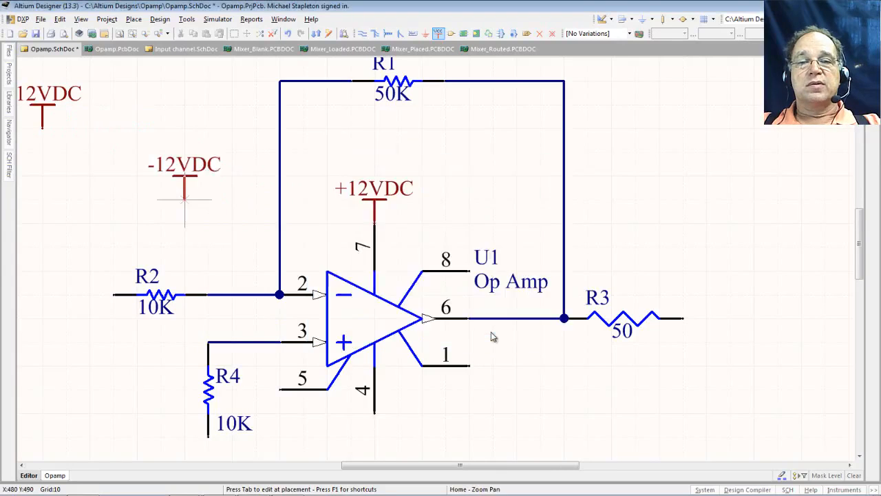
key(space)
key(space)
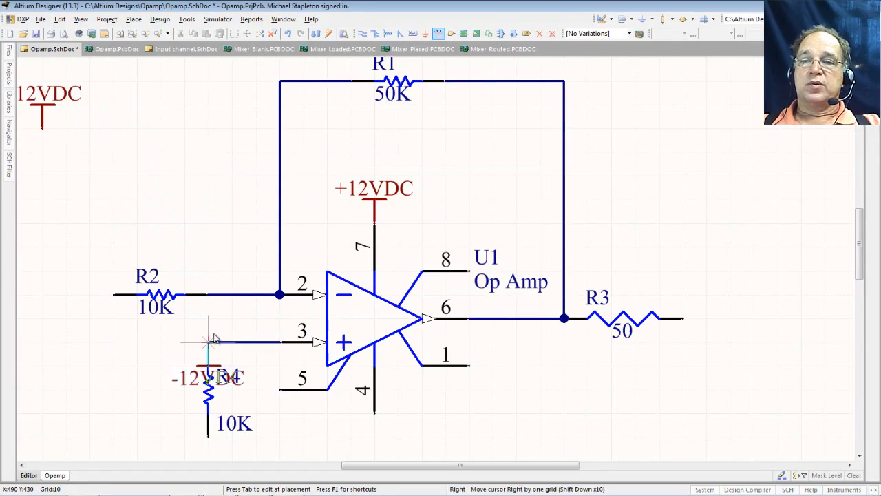
click(376, 418)
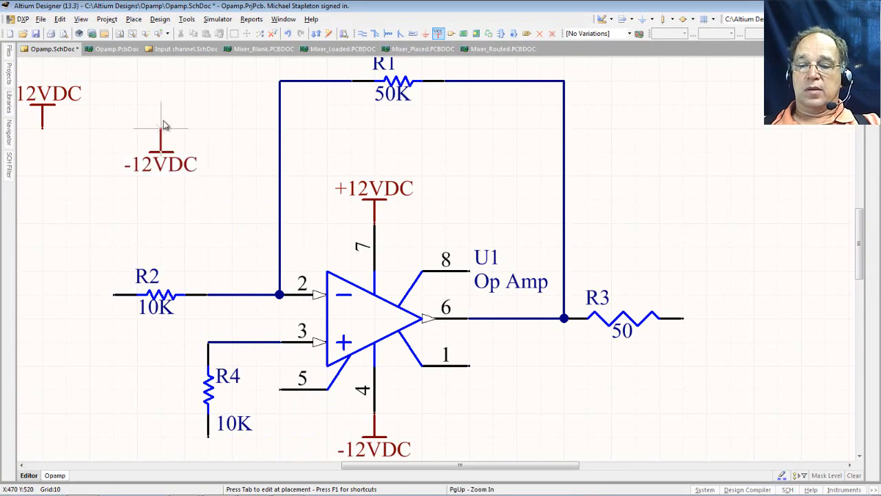
- Stop placing further -12VDC ports and recentre the schematic view
key(space)
key(space)
key(End)
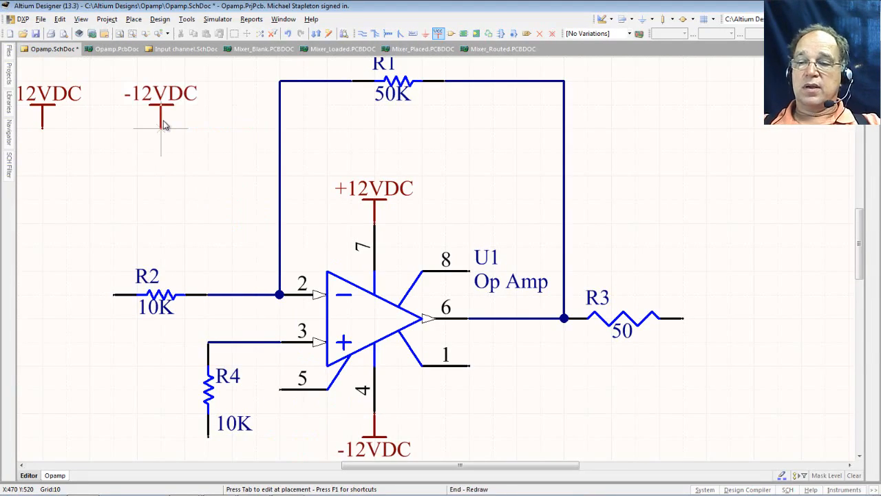
key(Home)
key(Escape)
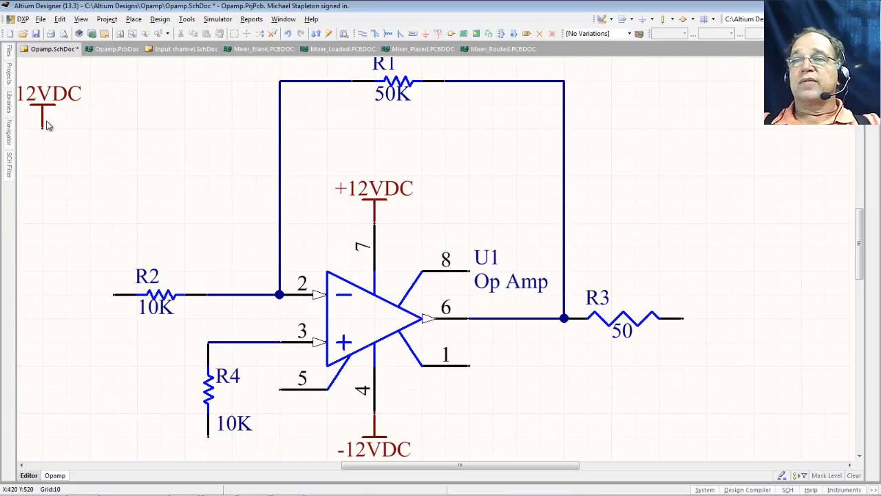
right_drag(109, 154, 129, 159)
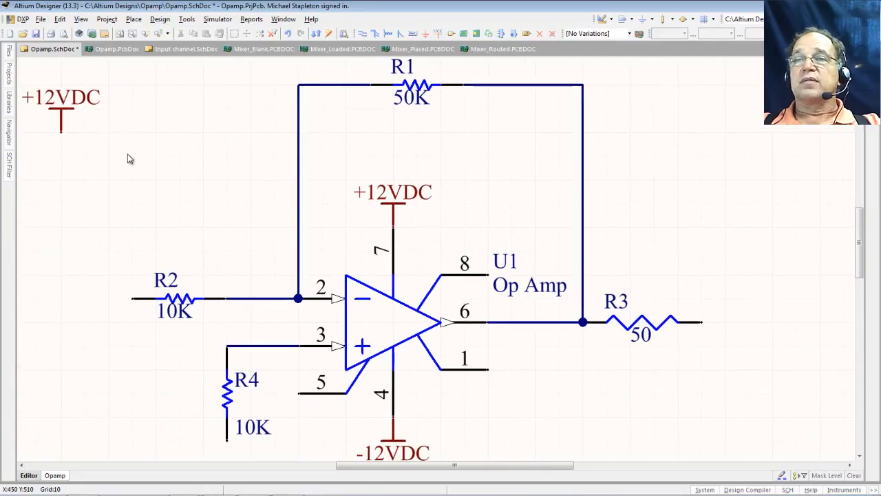
- Fit all objects in view, save Opamp.SchDoc, and cancel a trial VCC power port
click(120, 35)
click(37, 34)
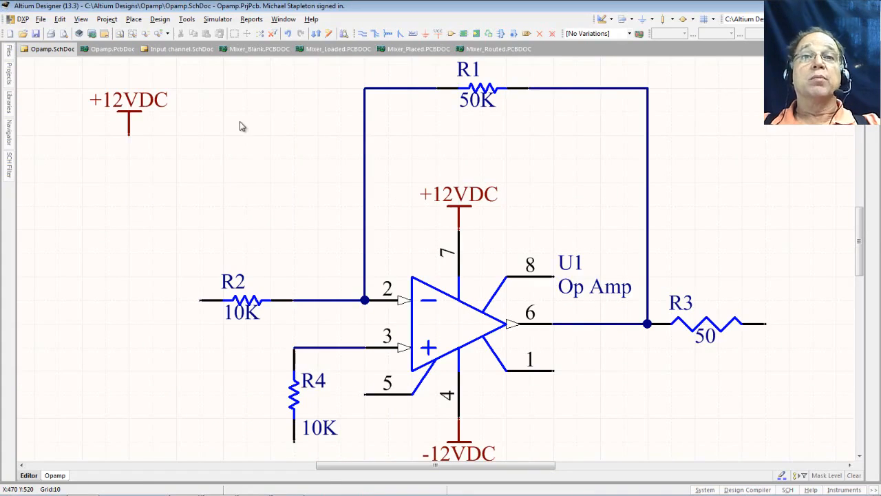
click(438, 34)
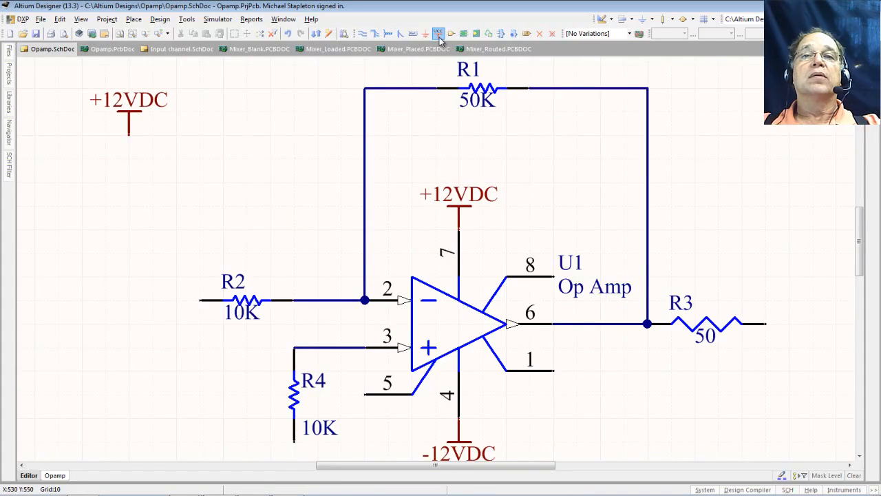
key(Tab)
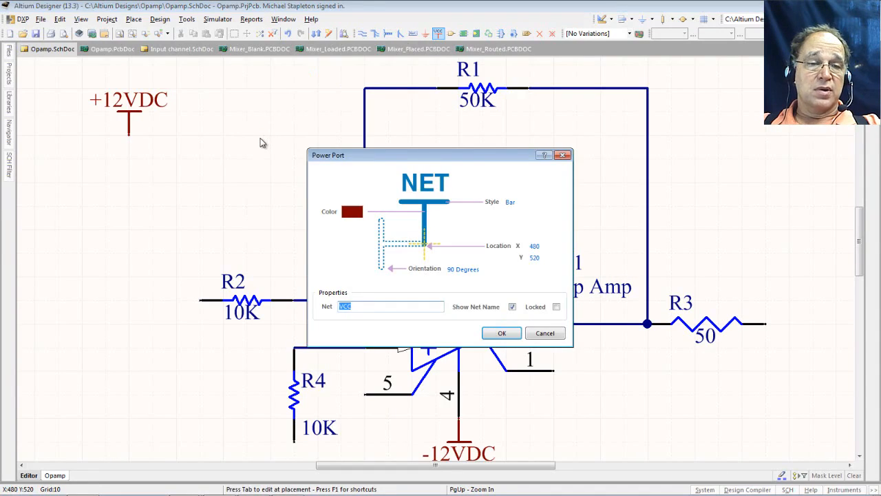
key(Return)
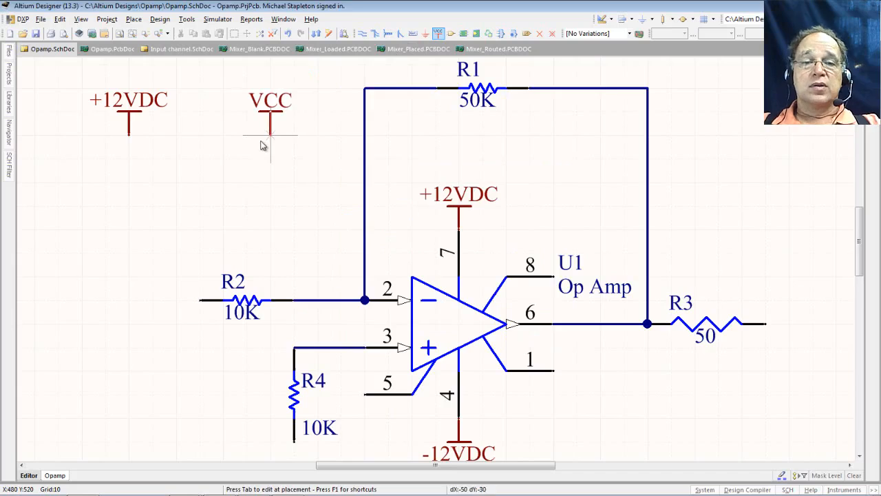
key(Escape)
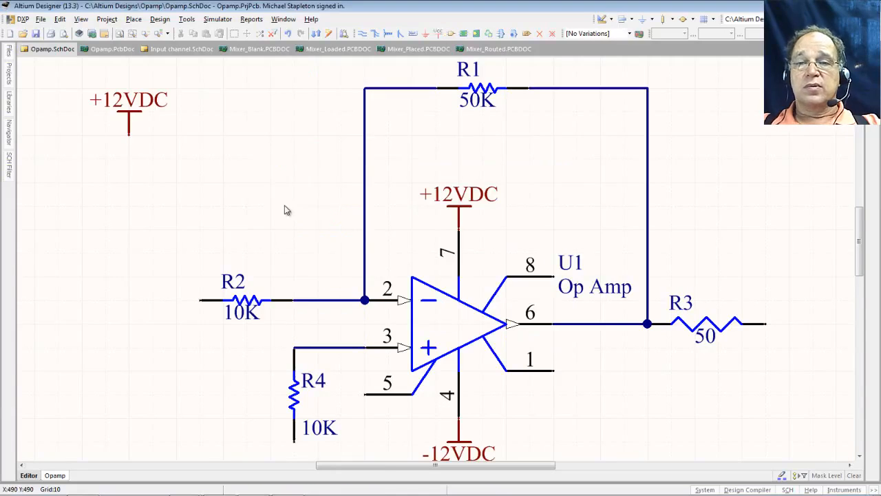
- Copy the -12VDC port from pin 4, rotate it upright, and drop it beside the +12VDC port
click(455, 446)
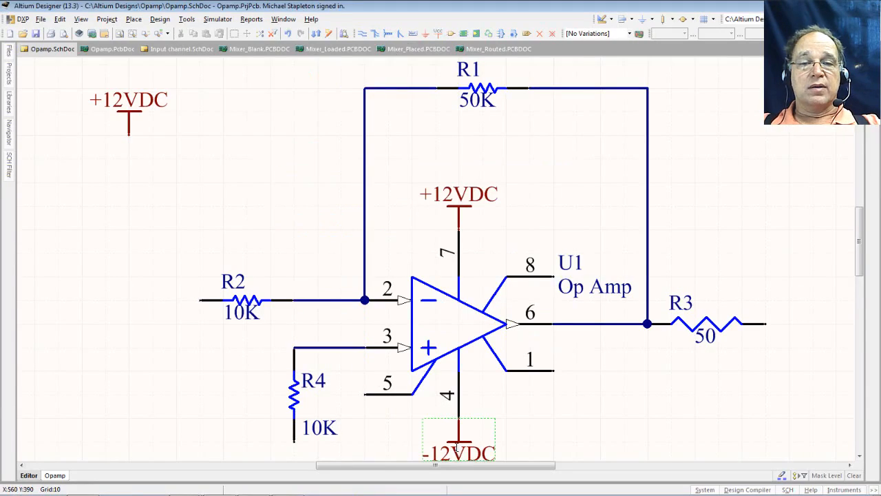
scroll(455, 447, down, 3)
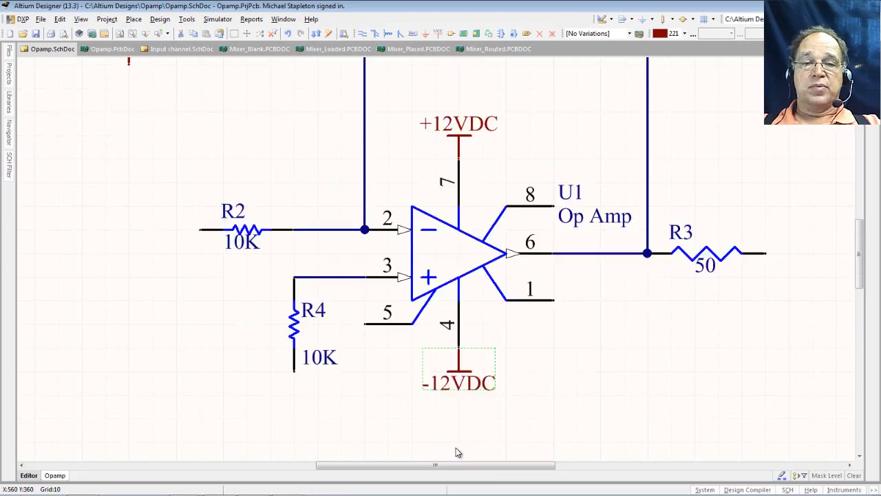
ctrl+scroll(456, 398, up, 5)
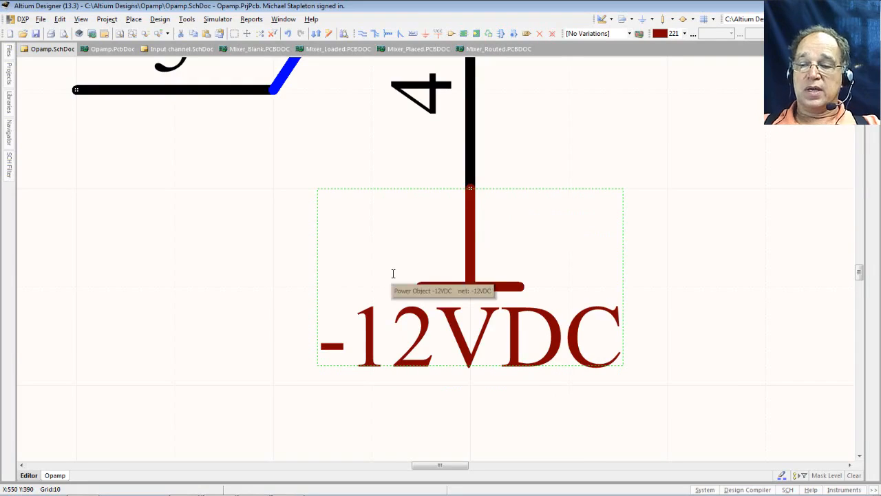
ctrl+scroll(393, 274, down, 3)
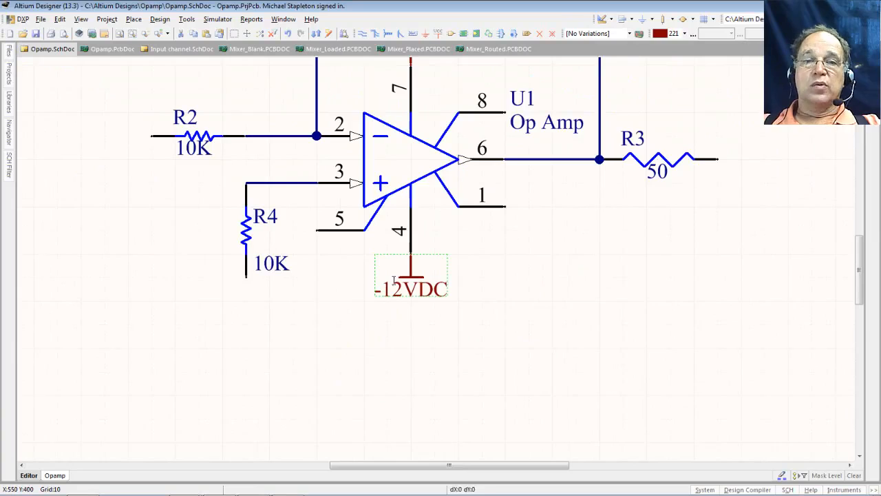
shift+drag(393, 279, 222, 180)
key(space)
key(space)
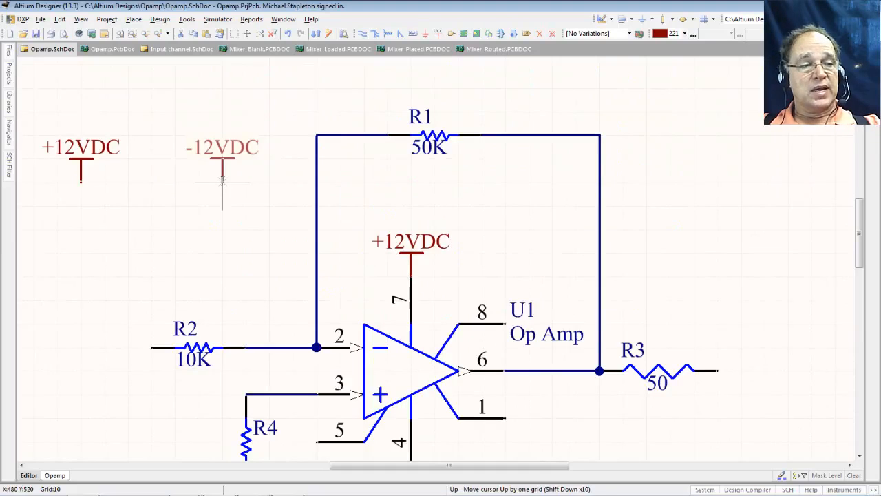
shift+drag(222, 181, 222, 180)
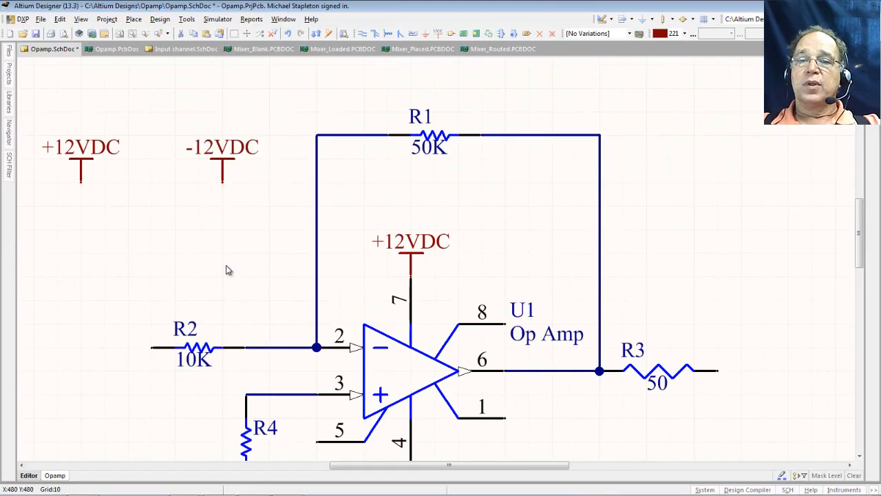
- Start a GND power port and set its symbol style to Power Ground
click(426, 34)
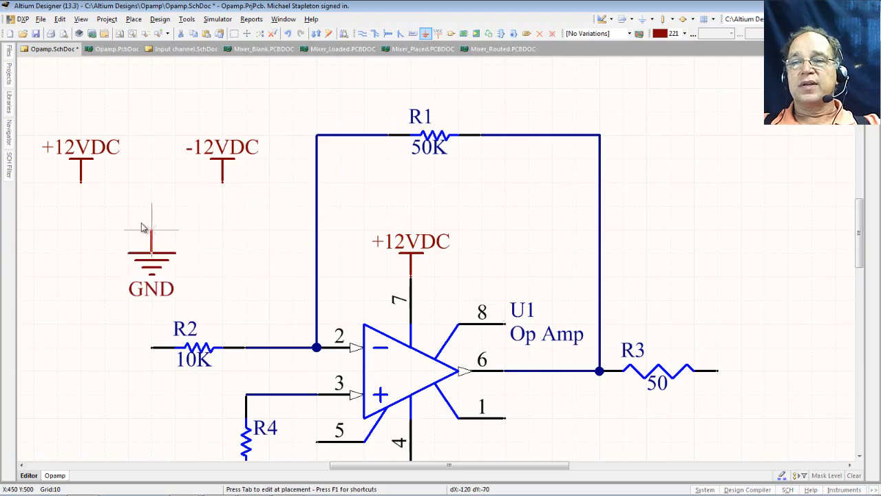
key(Tab)
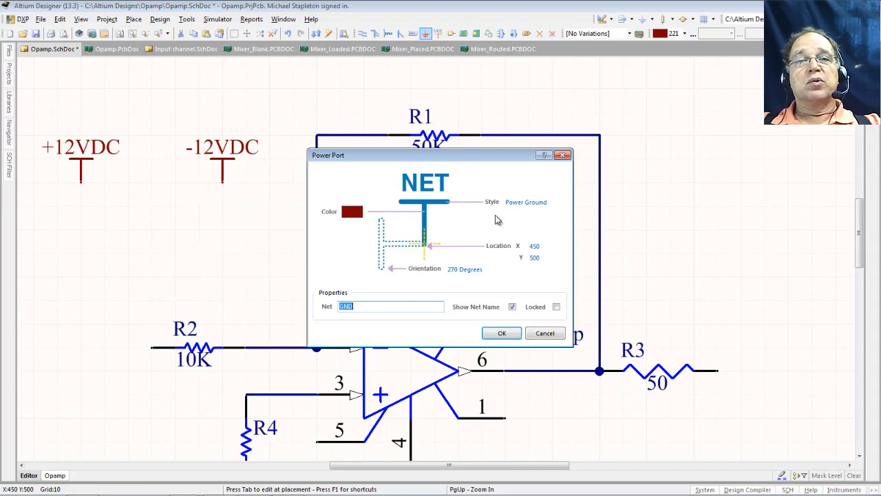
click(557, 204)
click(556, 204)
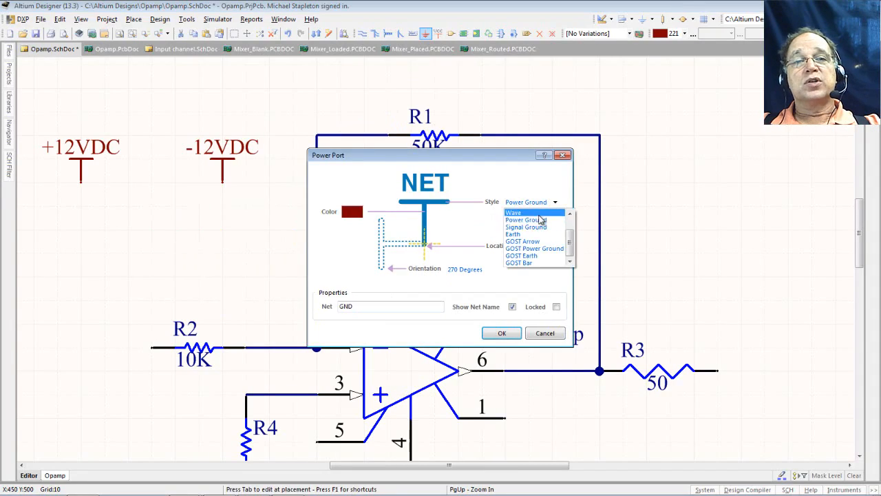
click(536, 231)
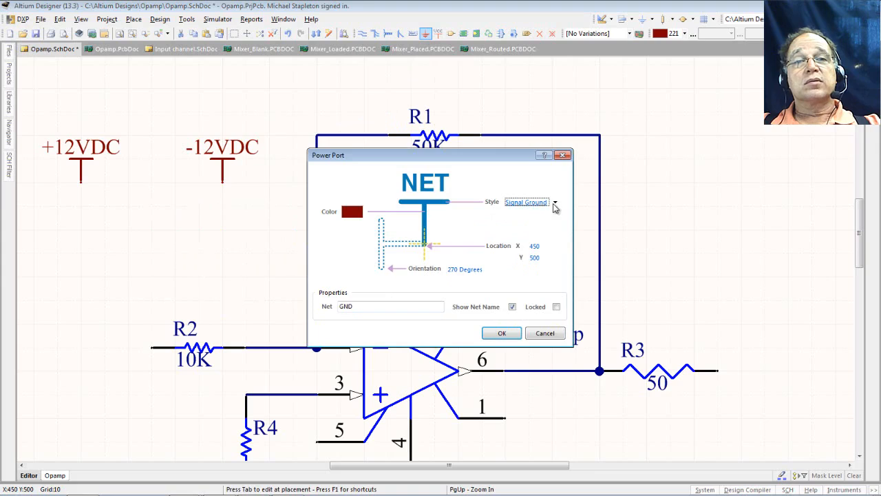
click(557, 204)
click(534, 241)
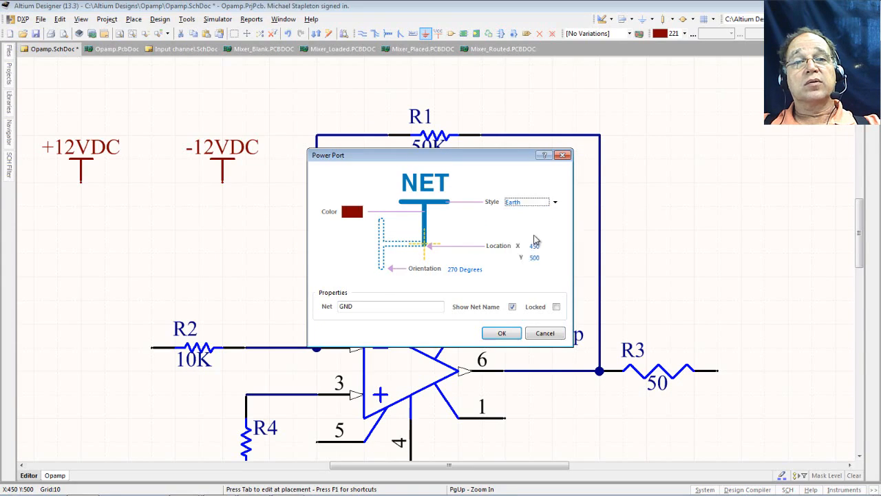
click(555, 203)
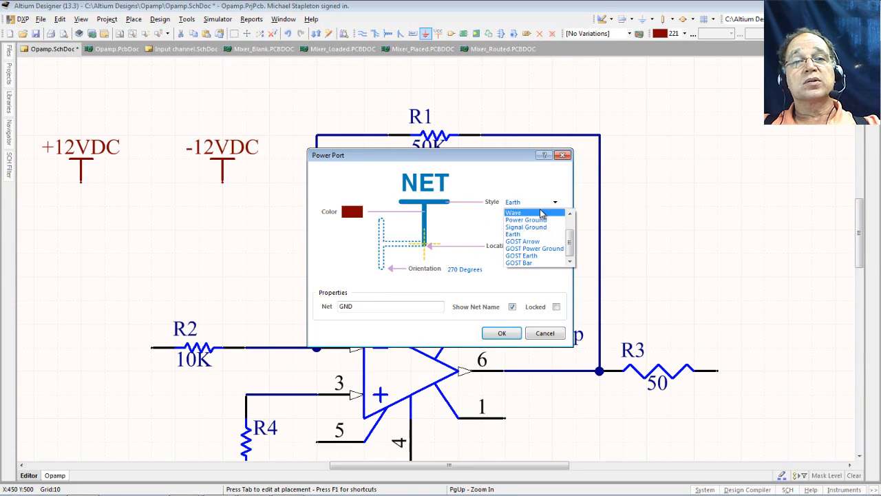
scroll(544, 222, up, 1)
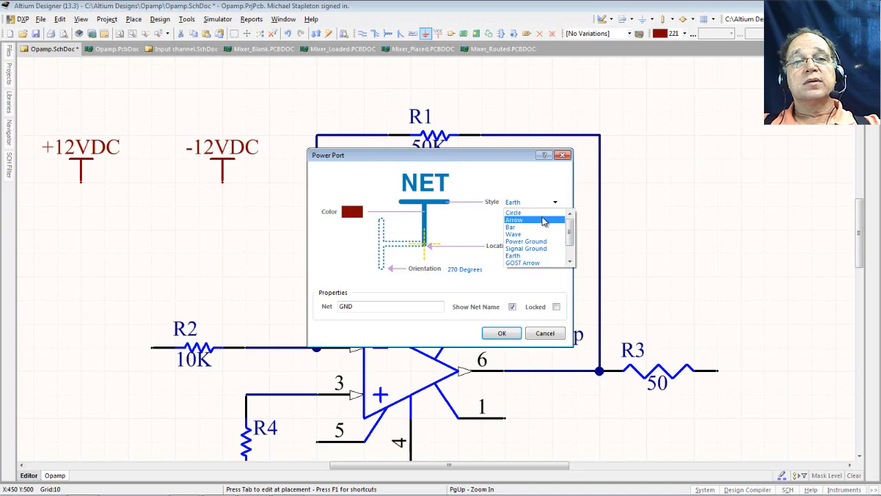
click(541, 241)
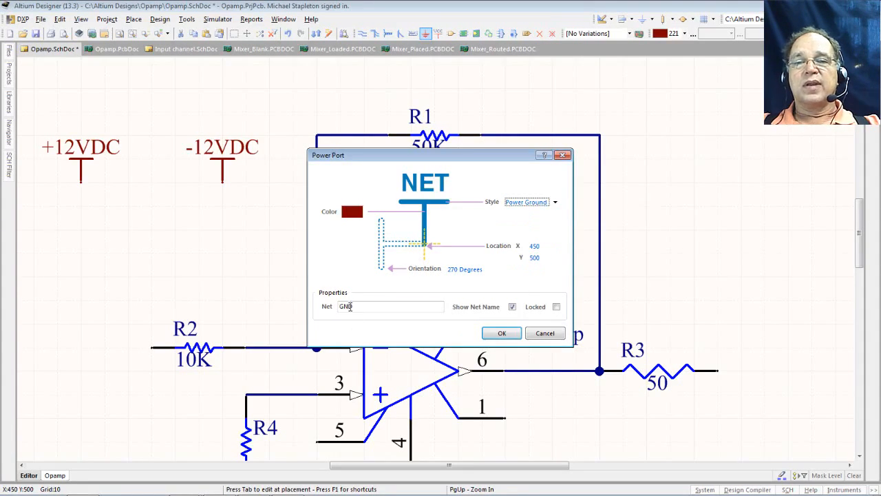
- Drop GND ports near the supplies, lower left, right side and below R4, then save and fit
click(501, 333)
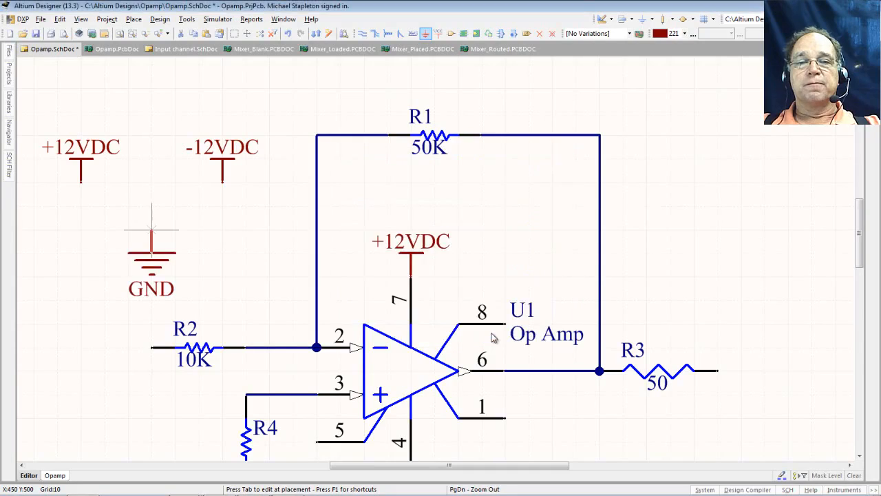
click(148, 195)
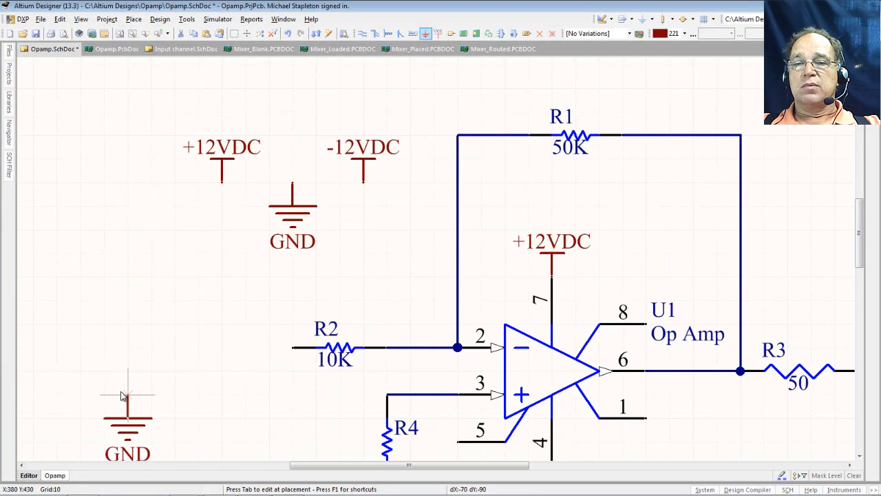
click(128, 396)
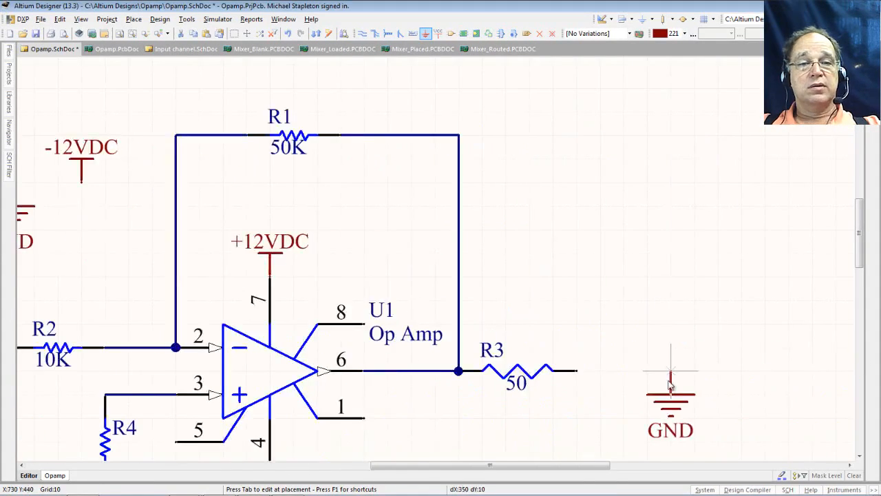
click(670, 406)
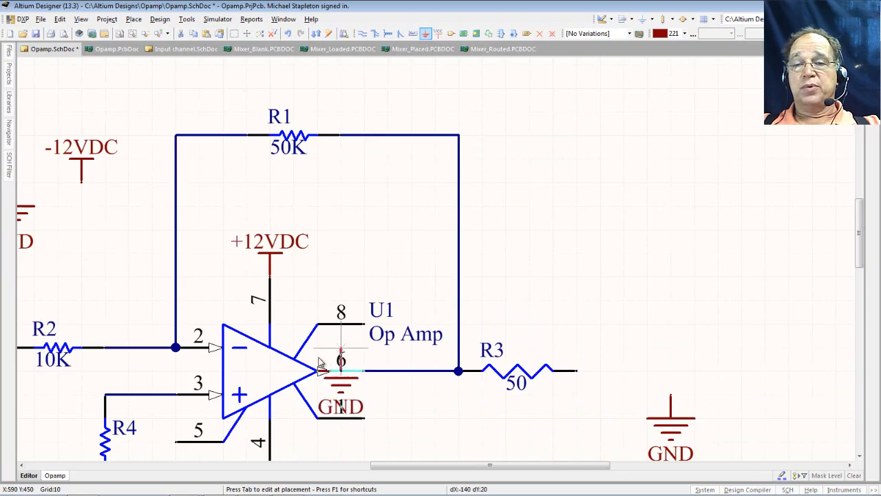
scroll(137, 359, down, 3)
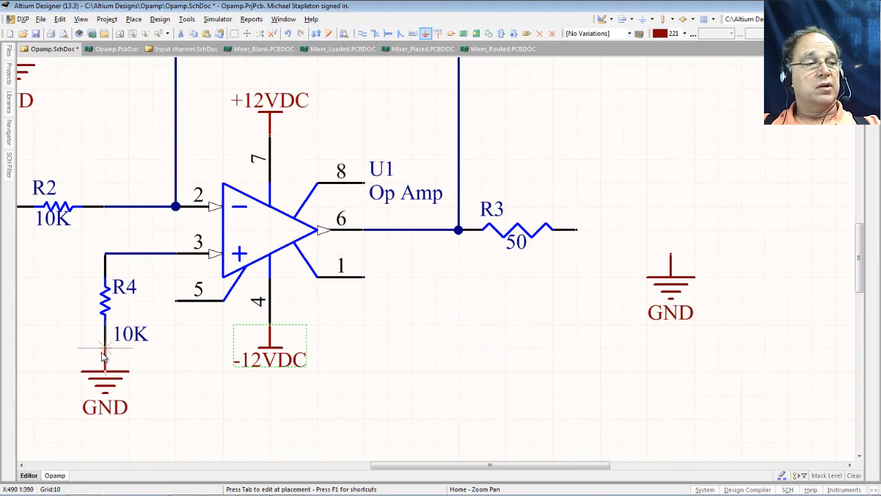
click(102, 354)
right_click(193, 372)
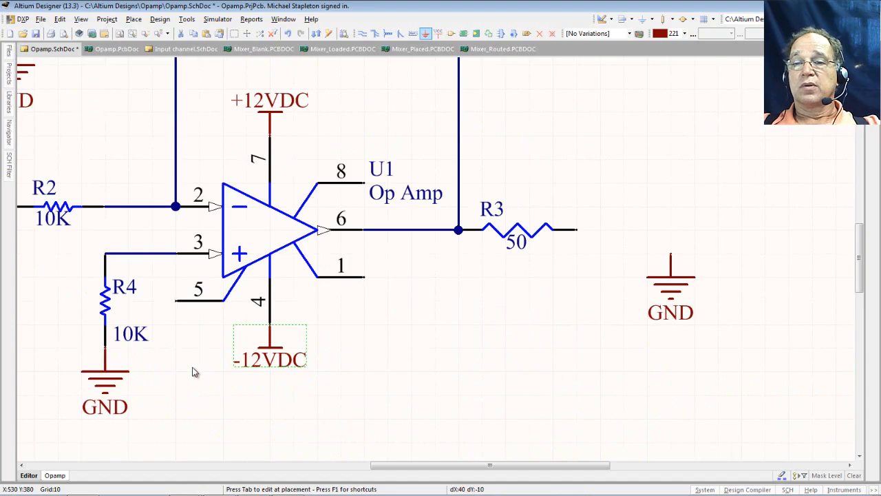
click(36, 35)
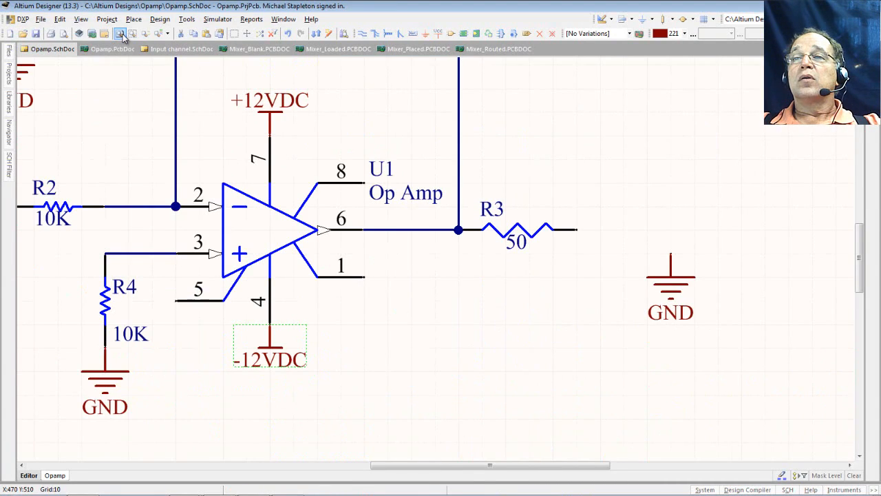
click(121, 35)
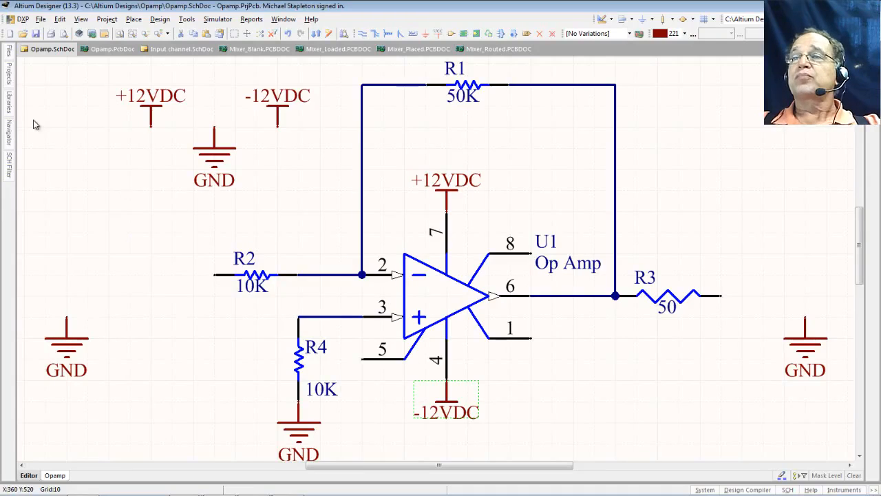
- Show the Libraries panel with Miscellaneous Connectors.IntLib as the active library
click(10, 102)
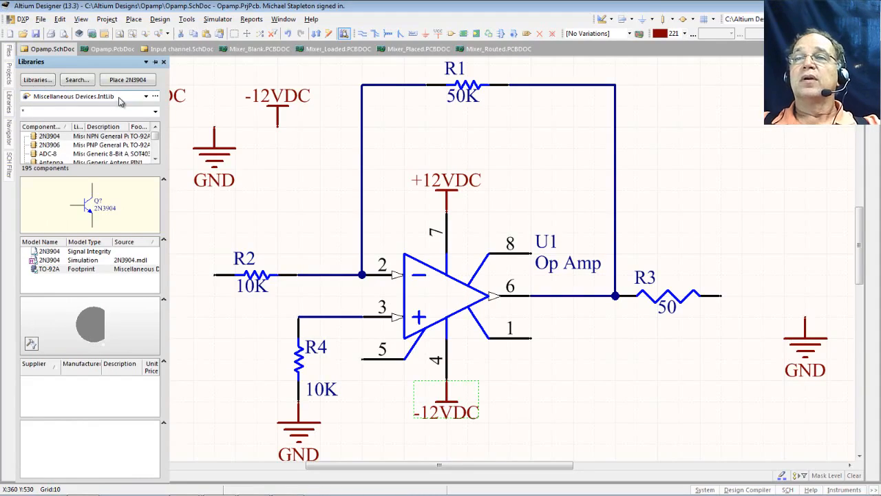
click(146, 96)
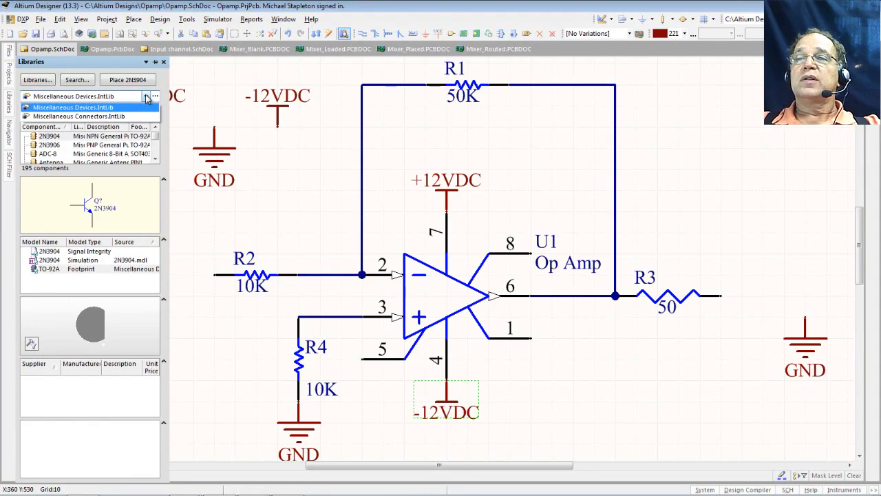
click(118, 116)
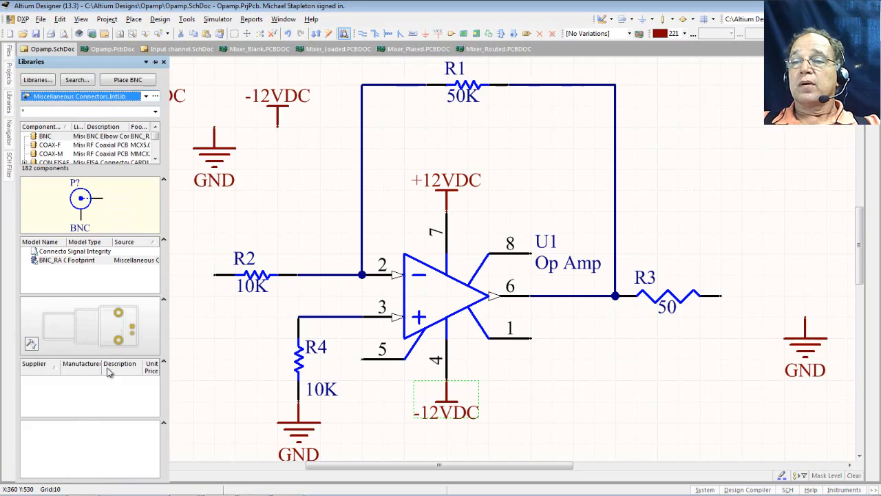
- Resize the panel sections to enlarge the component list and select the BNC connector
drag(107, 420, 106, 449)
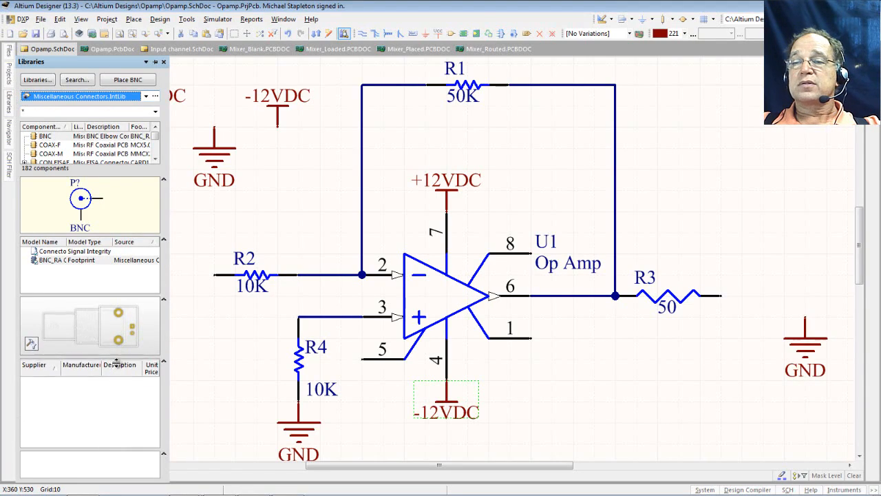
drag(114, 355, 112, 410)
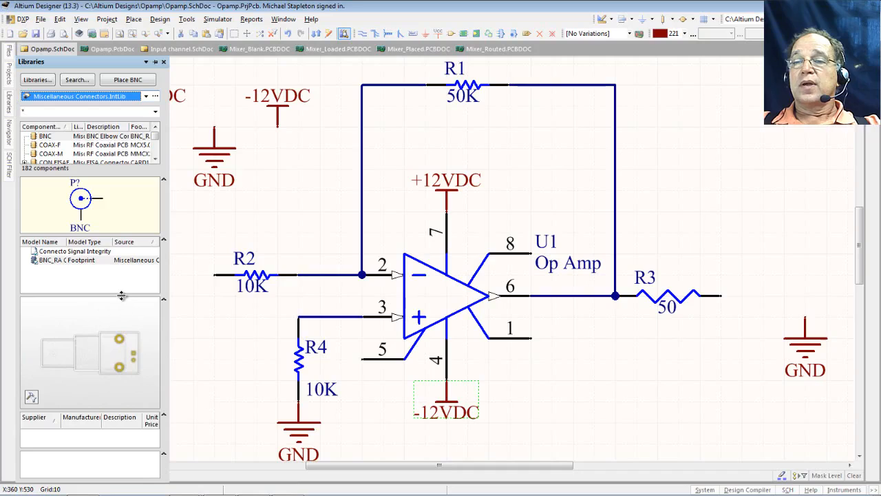
drag(121, 297, 120, 337)
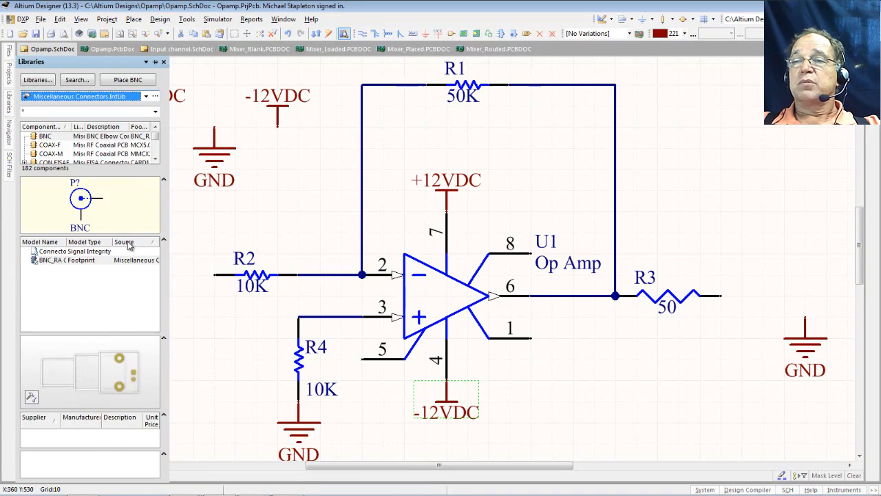
drag(127, 236, 125, 292)
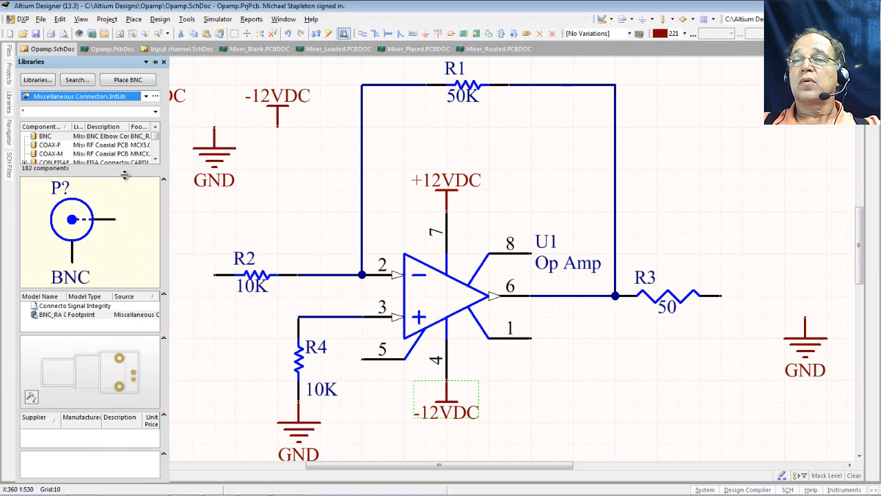
drag(123, 176, 117, 236)
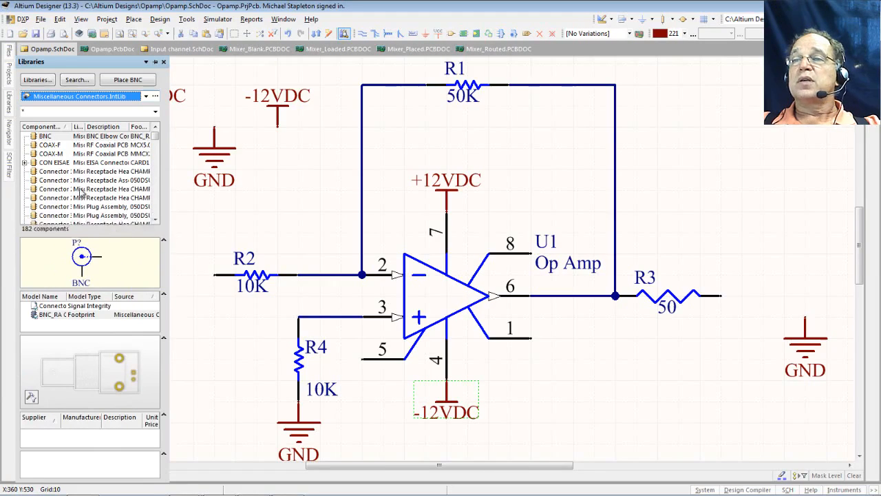
click(58, 137)
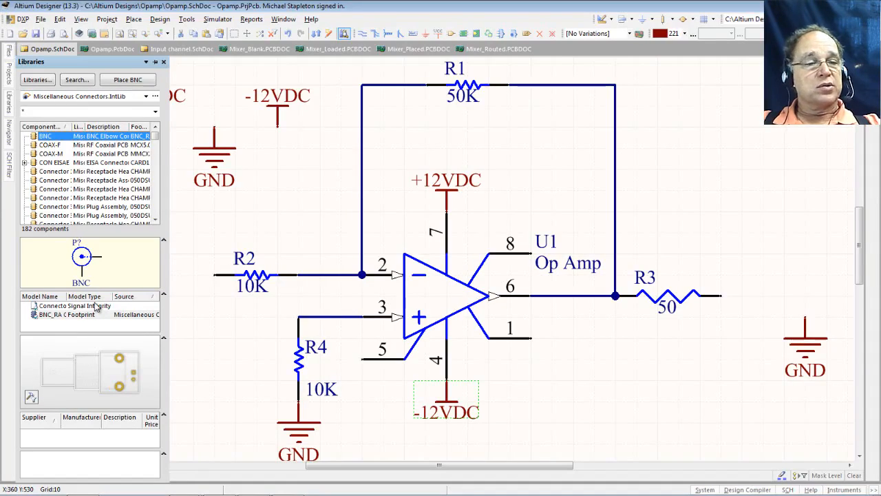
- Place a BNC connector with comment Input to the left of R2
click(128, 84)
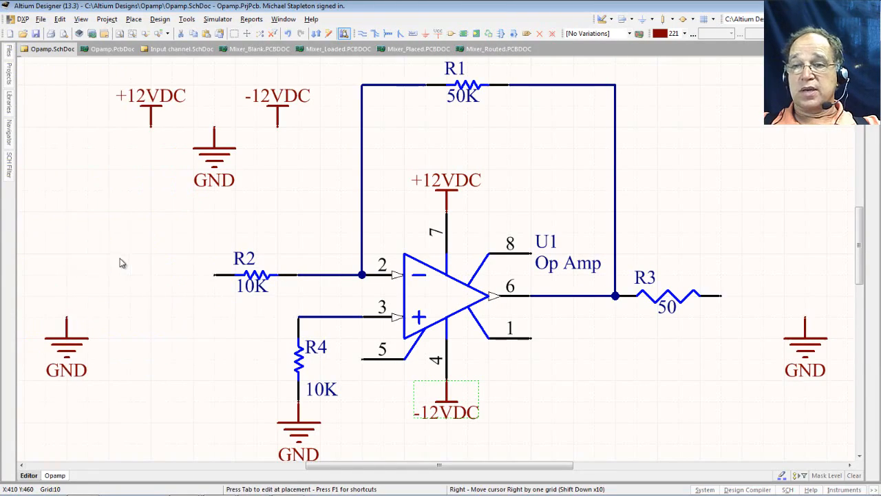
key(Tab)
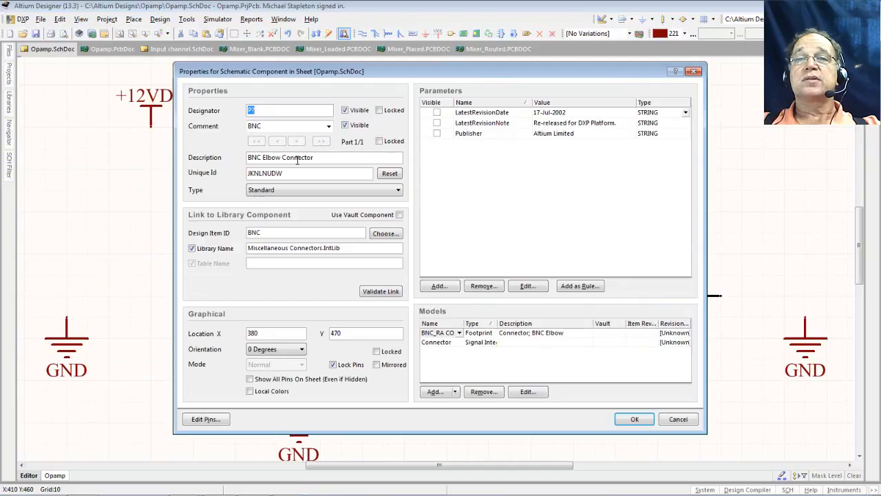
key(Tab)
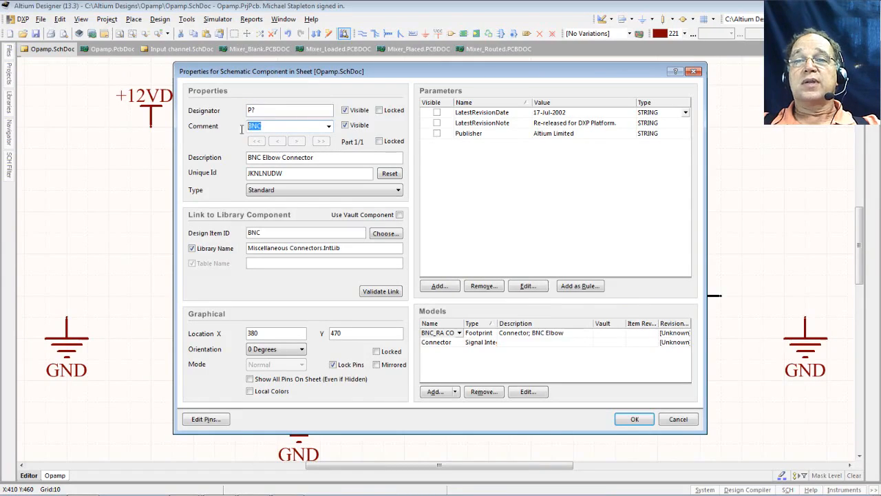
text(I)
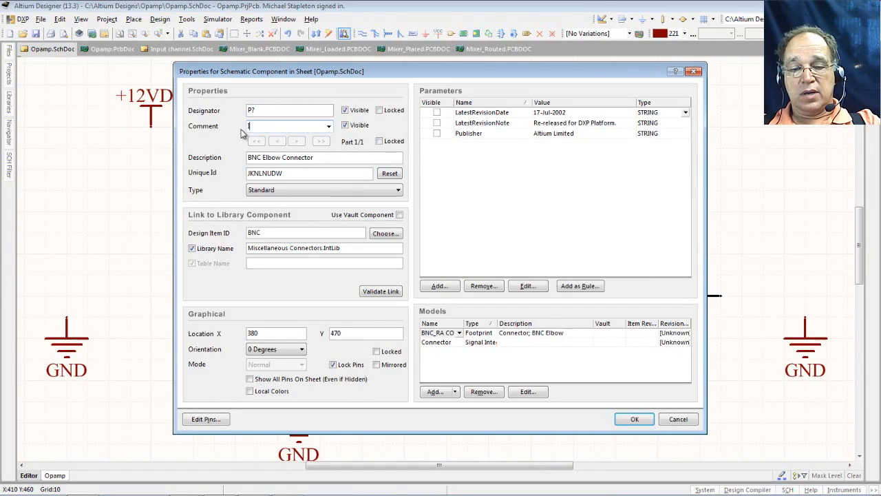
text(nput)
key(Return)
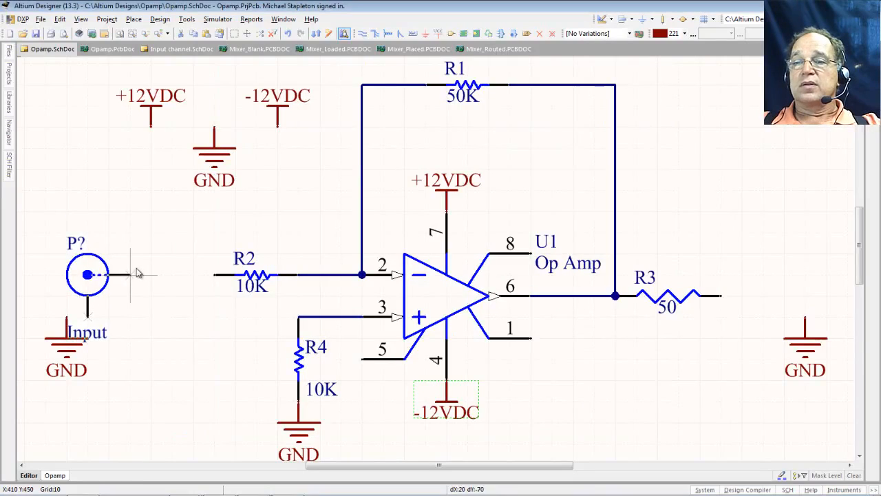
click(113, 260)
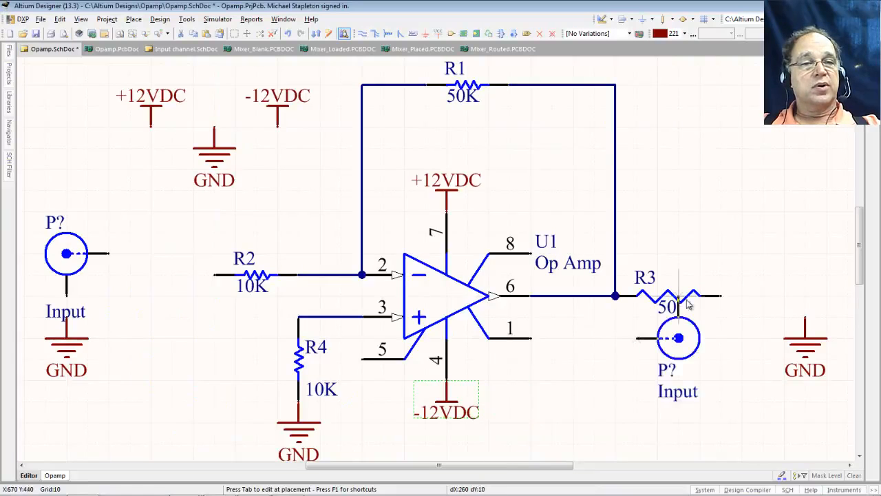
- Place a second BNC connector with comment Output at R3's right end
key(Left)
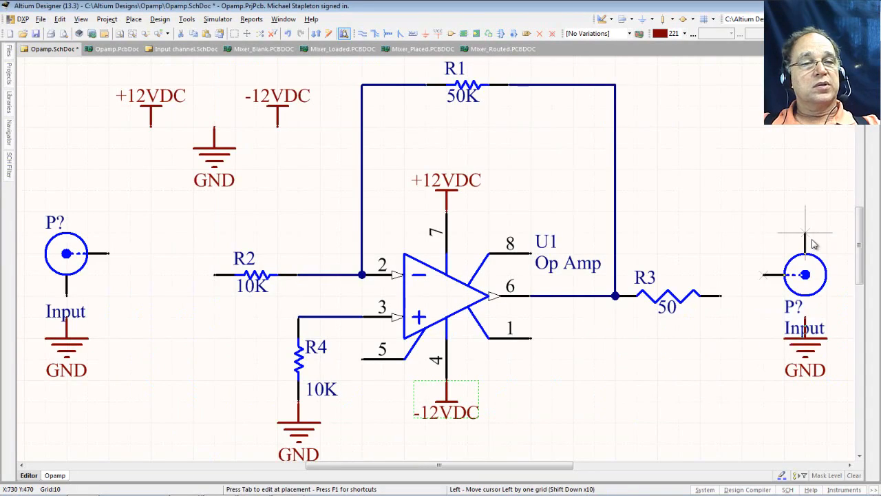
key(Right)
key(Tab)
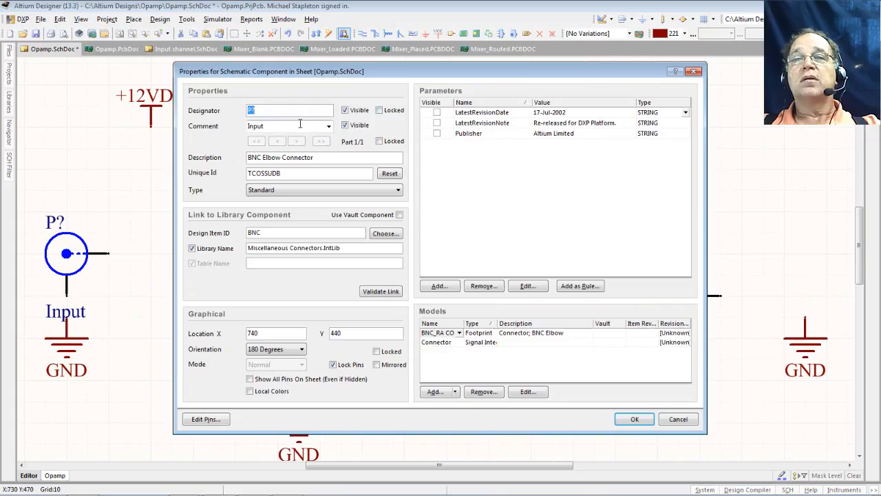
key(Tab)
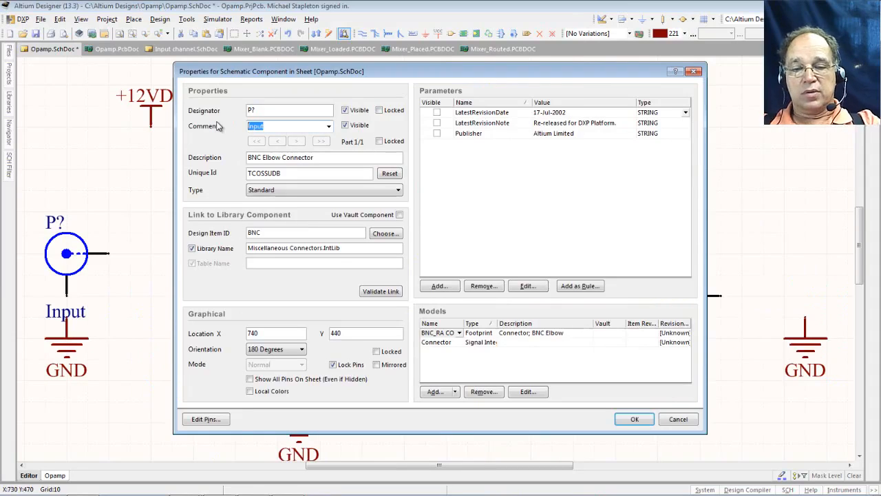
text(Outp)
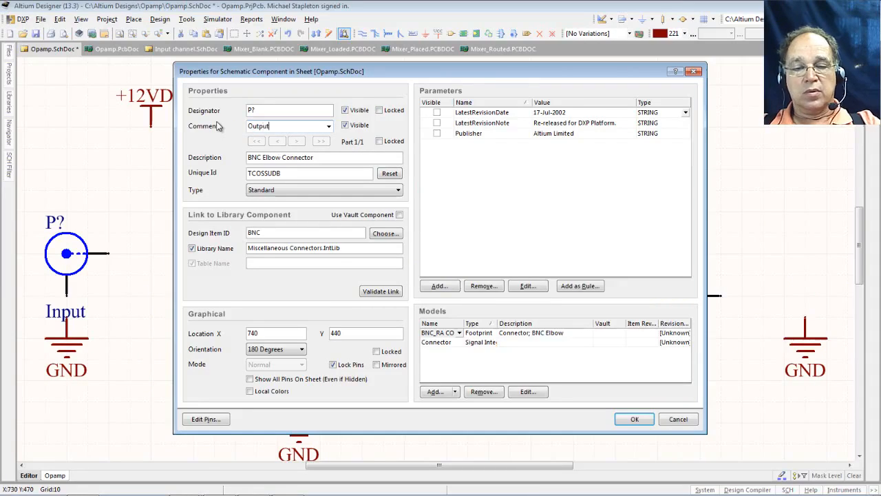
key(Return)
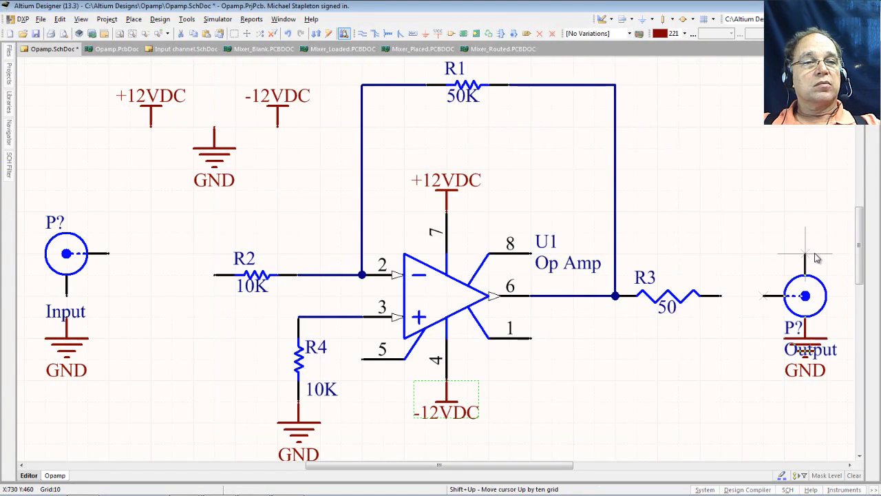
click(772, 258)
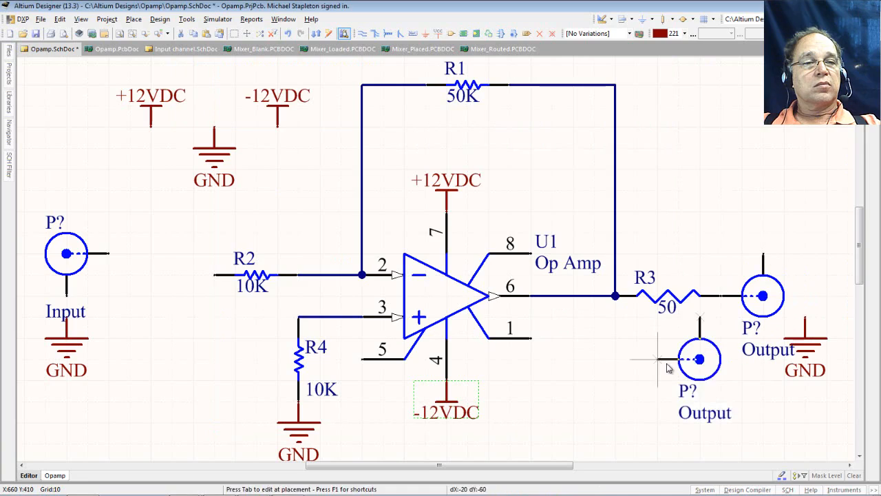
- Move a GND symbol, upside down, onto the Output connector's top lead
key(Escape)
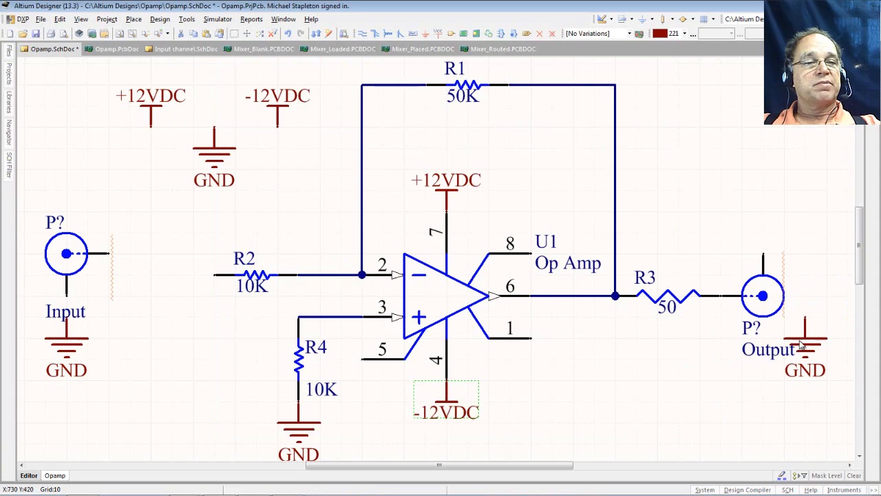
key(space)
drag(801, 346, 771, 253)
key(space)
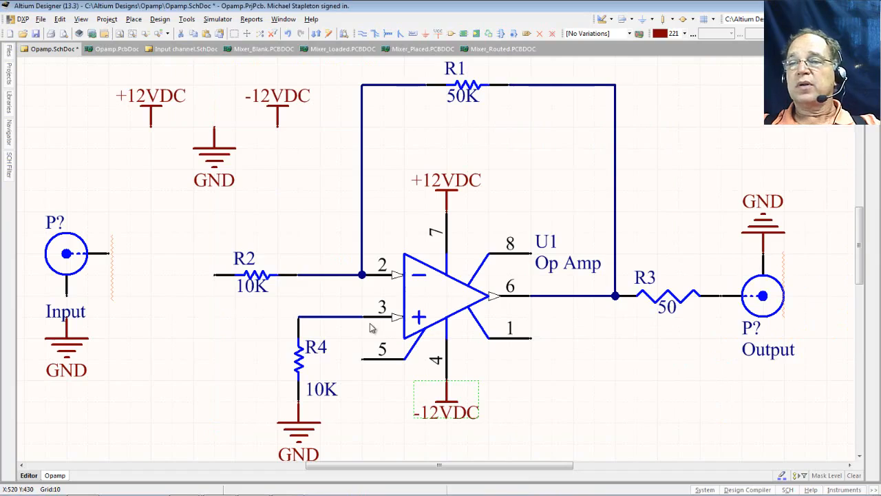
- Move the Input label beside its BNC connector, join GND to its lower lead, and reposition both
drag(72, 312, 117, 224)
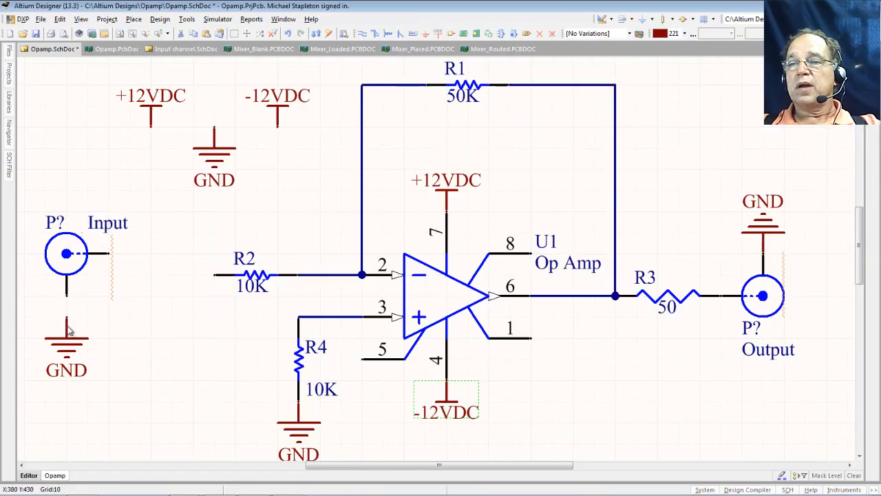
drag(69, 330, 69, 309)
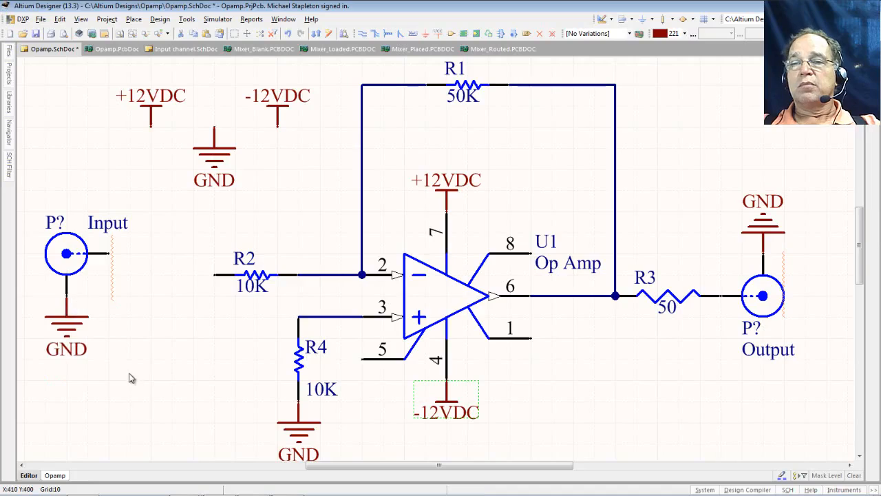
drag(152, 188, 25, 378)
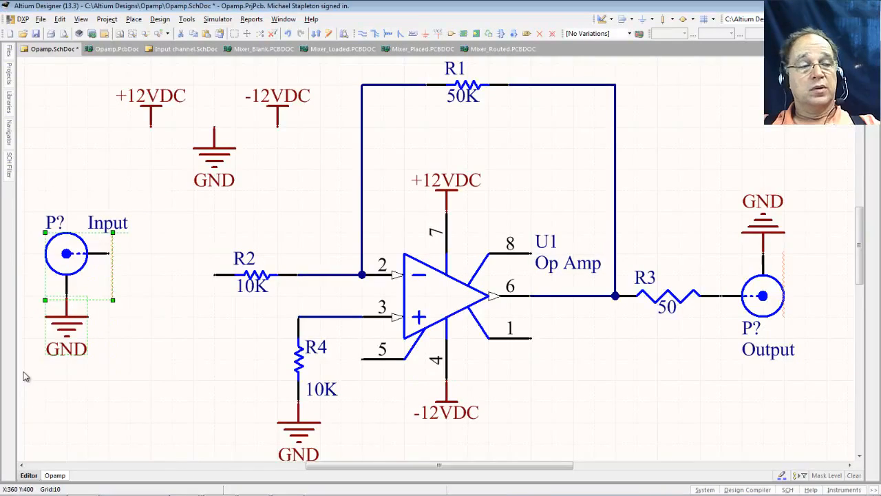
click(156, 202)
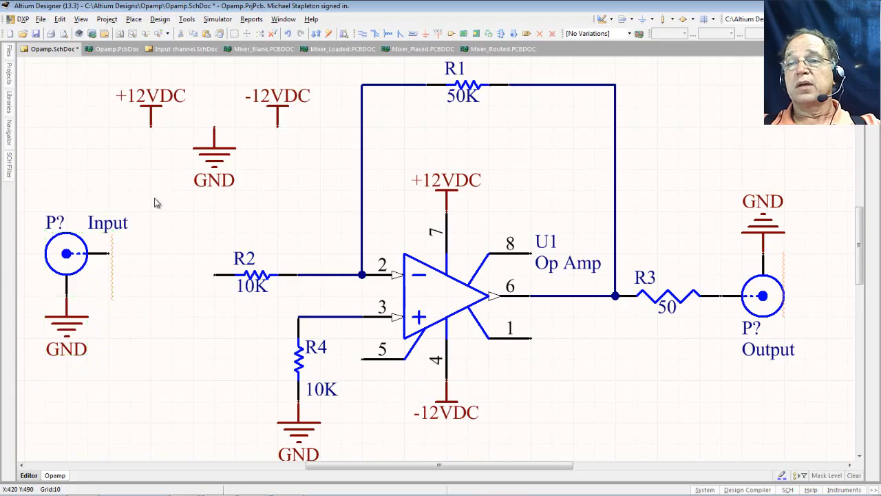
drag(154, 199, 22, 390)
drag(69, 257, 124, 275)
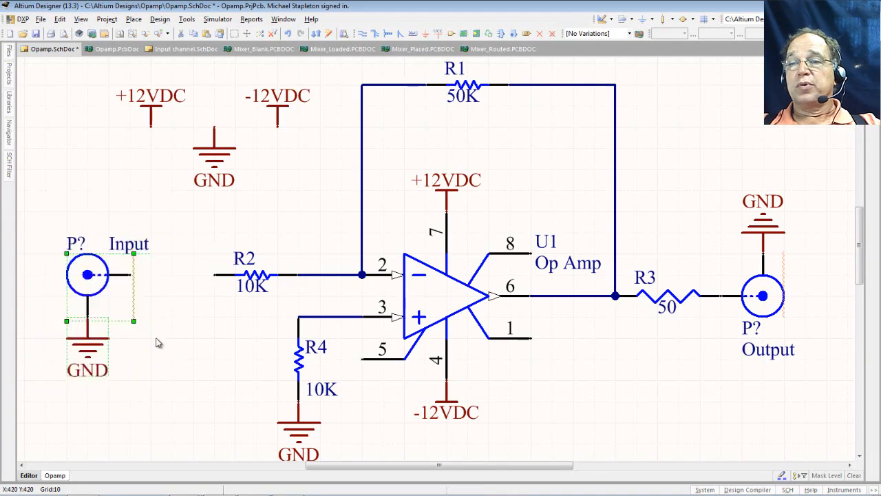
click(165, 340)
drag(88, 346, 89, 325)
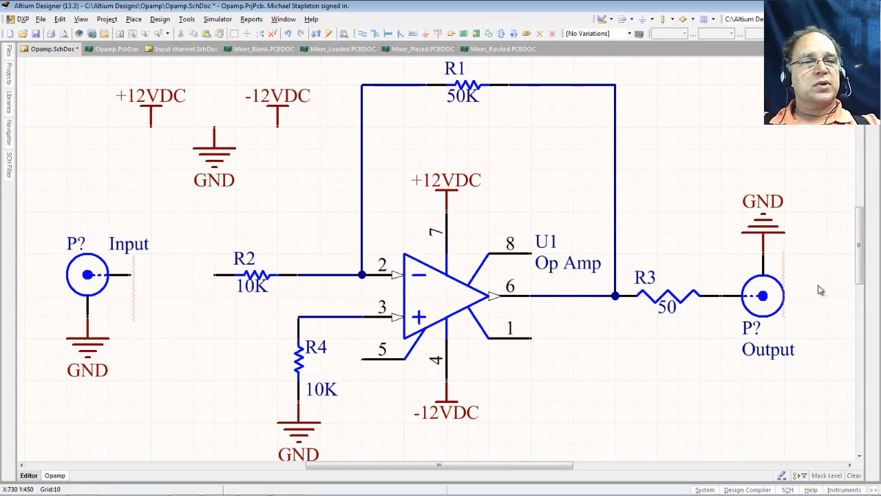
- Set the Output BNC connector to Mirrored and rotate it so its pin meets R3's right end
double_click(768, 310)
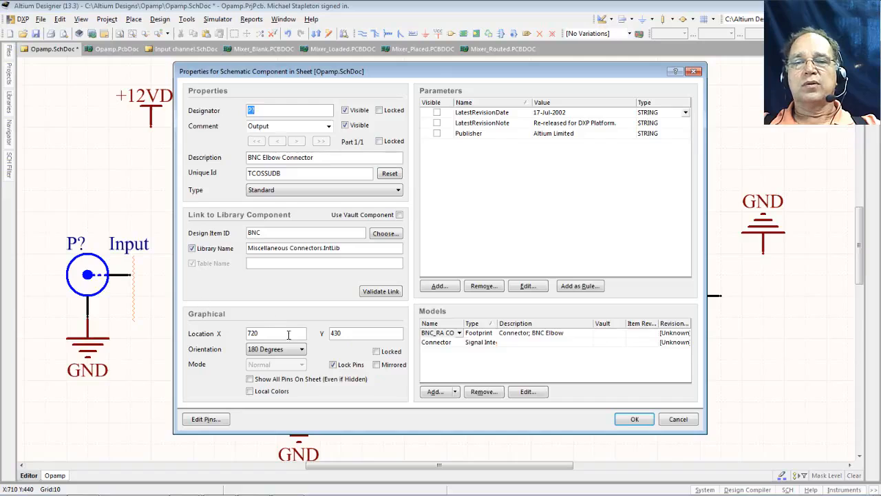
click(377, 366)
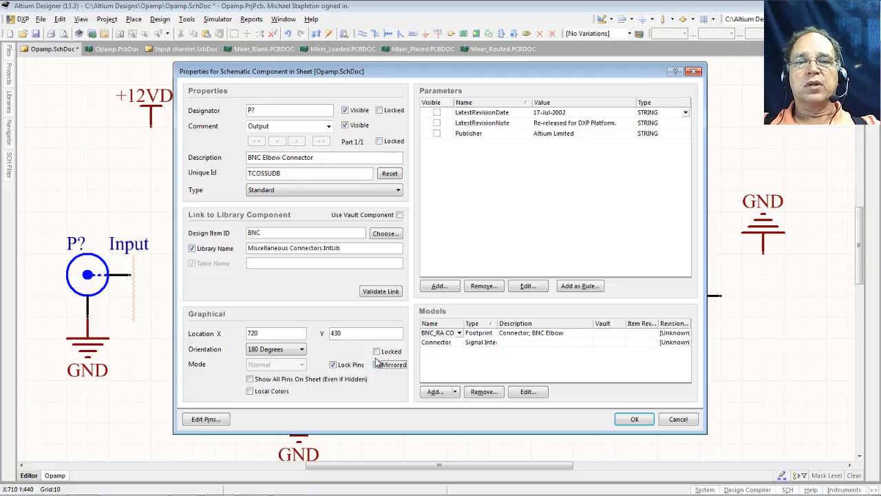
click(632, 420)
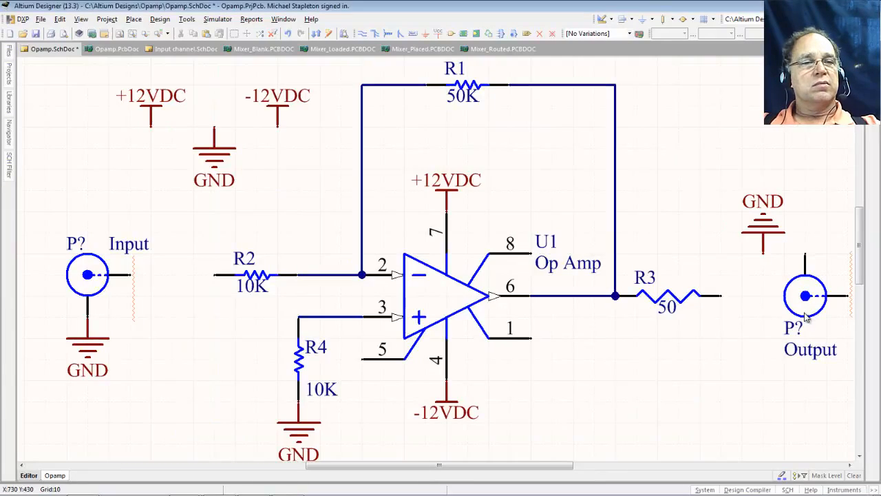
drag(804, 311, 718, 303)
key(space)
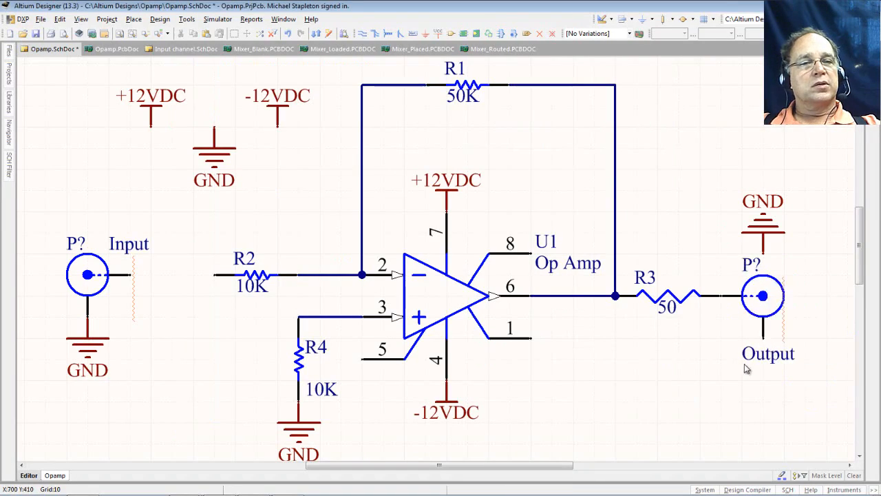
- Put the Output label right of the connector and an upright GND symbol beneath it
drag(751, 355, 793, 288)
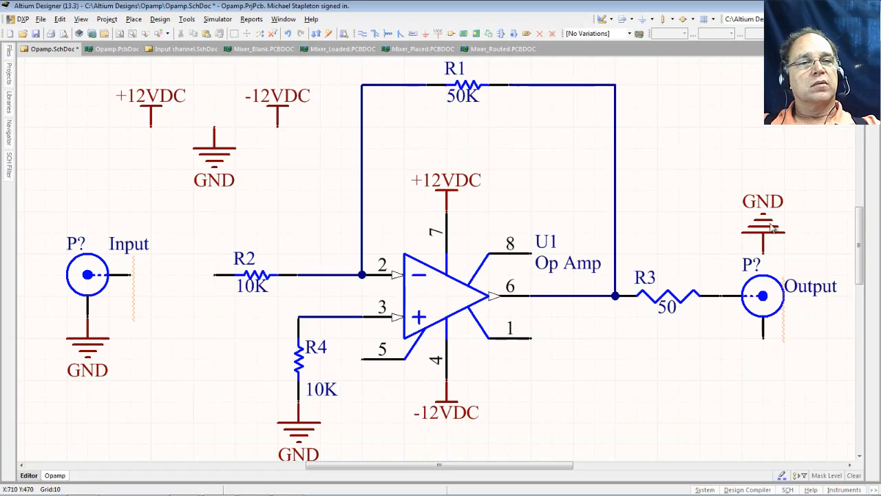
key(space)
key(space)
drag(773, 229, 776, 351)
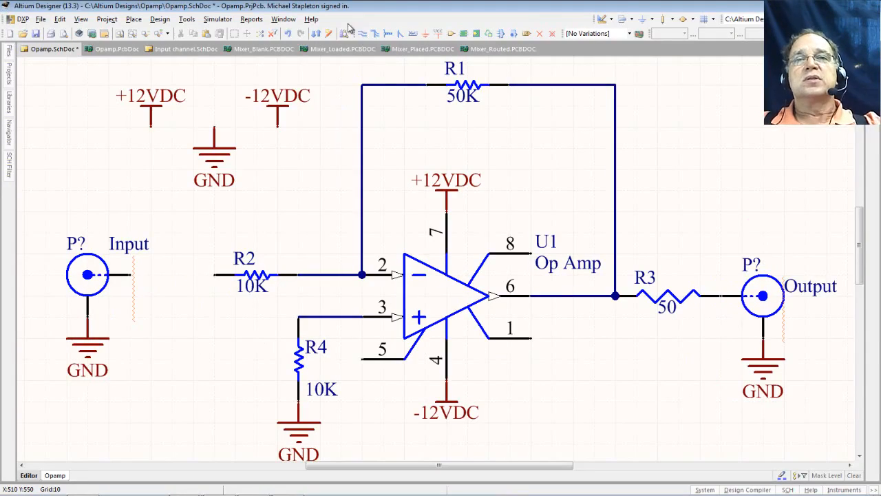
- Add Input net labels on R2's left wire and on the Input connector's lead
click(412, 35)
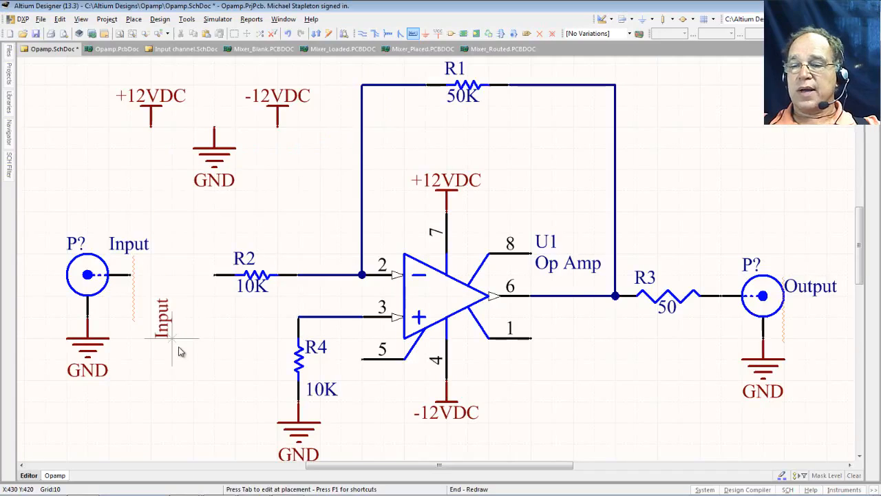
key(Tab)
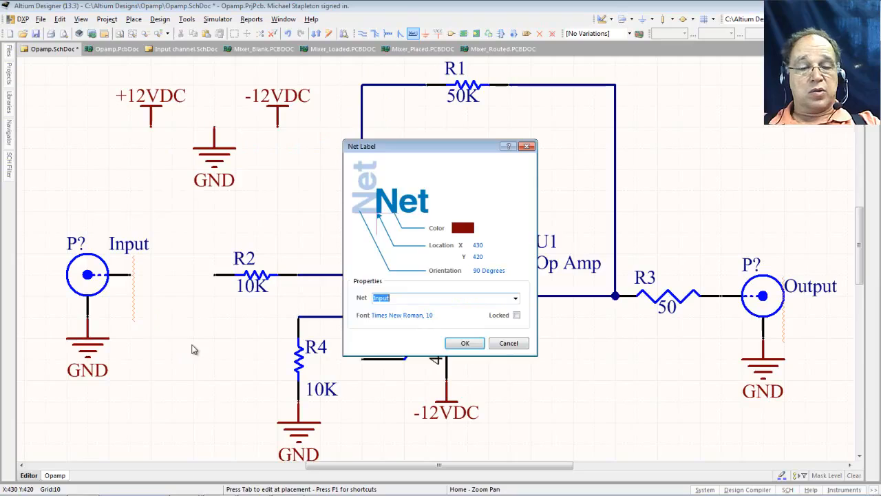
key(BackSpace)
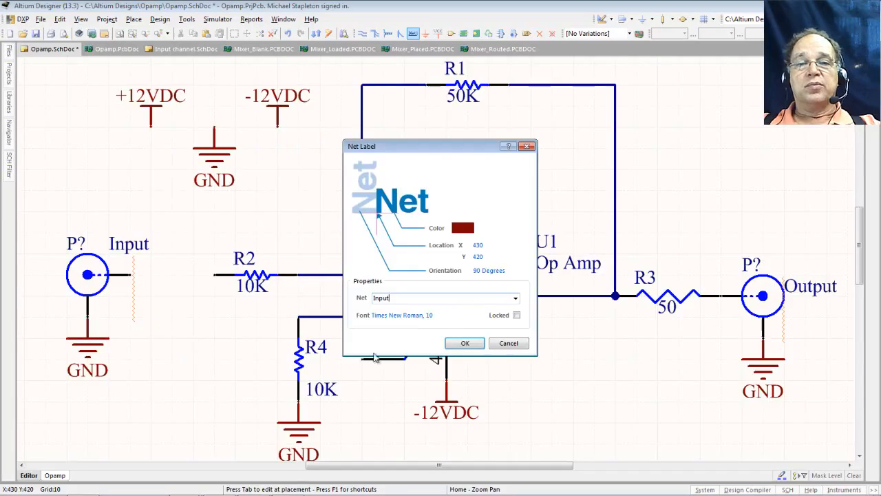
click(465, 343)
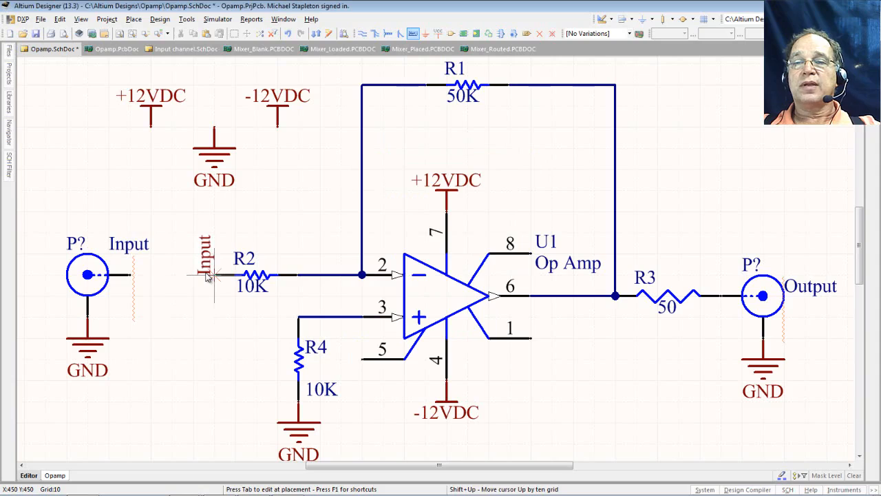
click(208, 276)
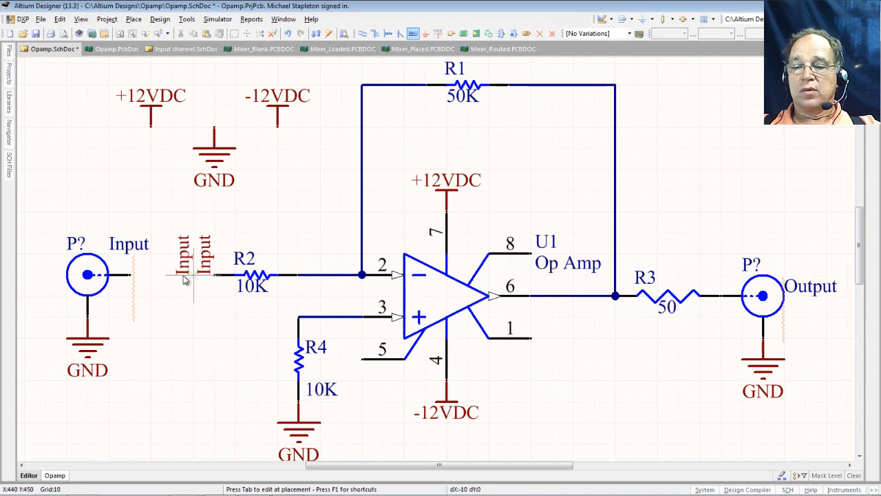
key(space)
key(space)
key(space)
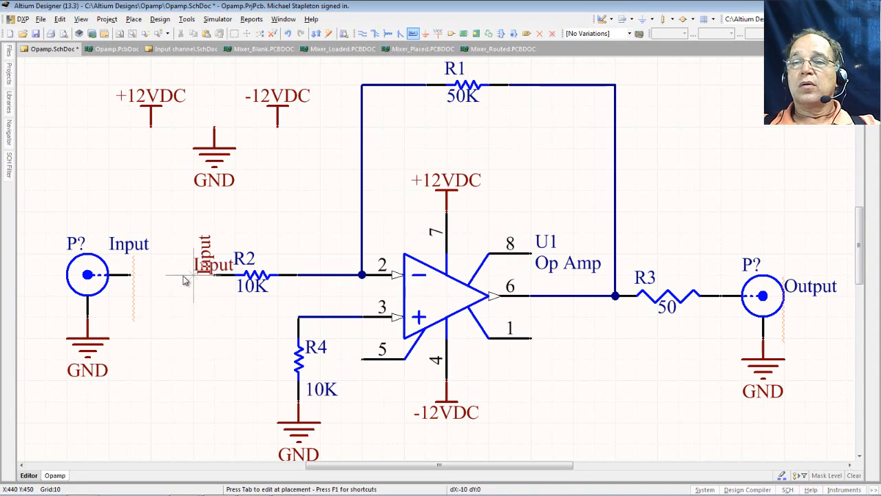
click(136, 276)
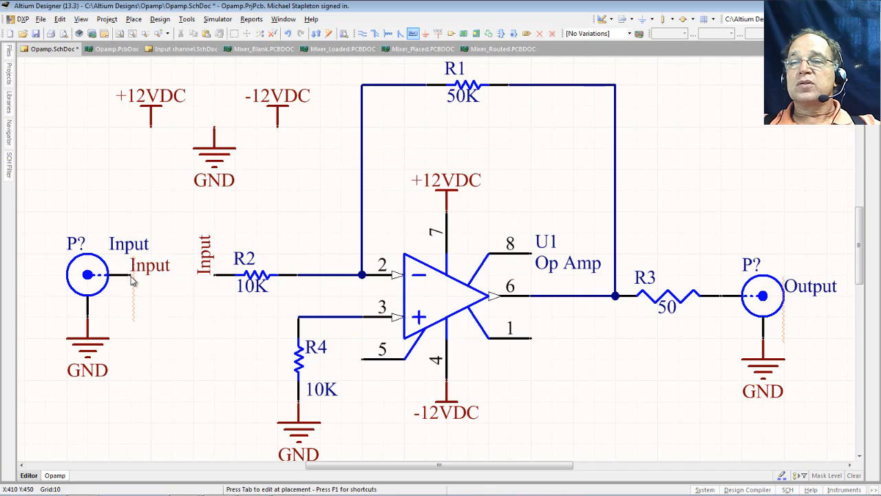
right_click(163, 346)
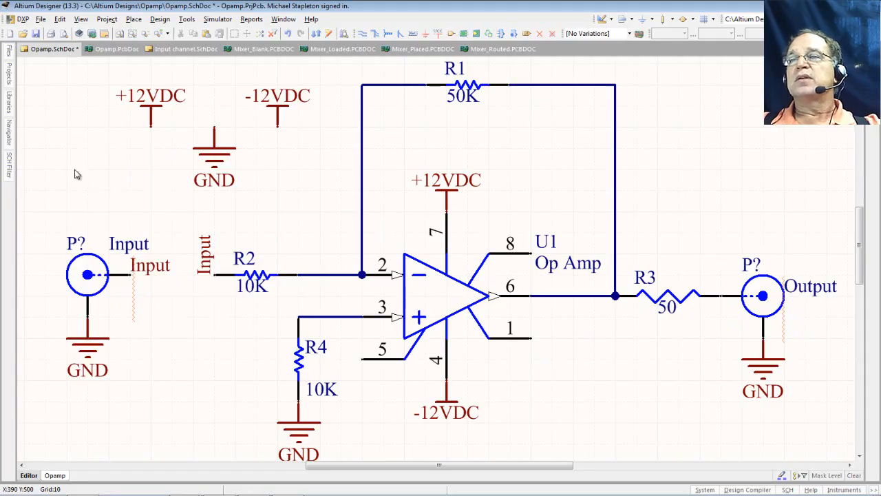
- Browse the Miscellaneous Connectors parts from BNC down to Header 2
mouse_move(9, 100)
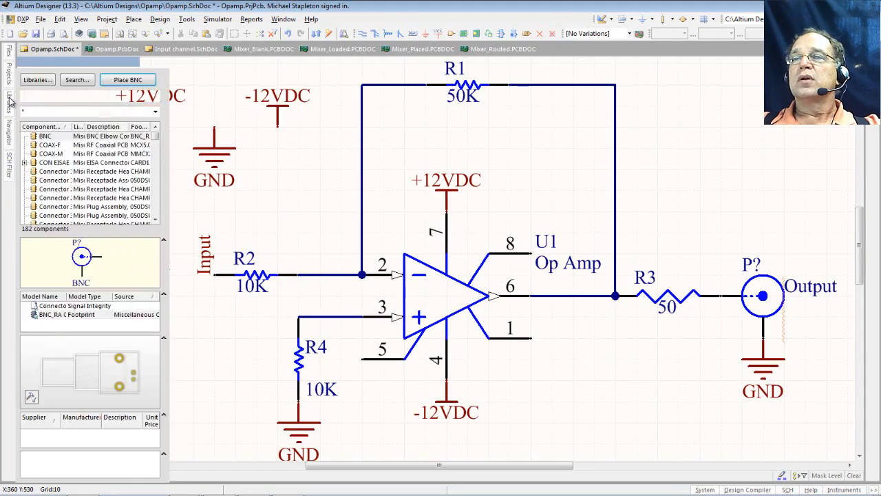
click(50, 135)
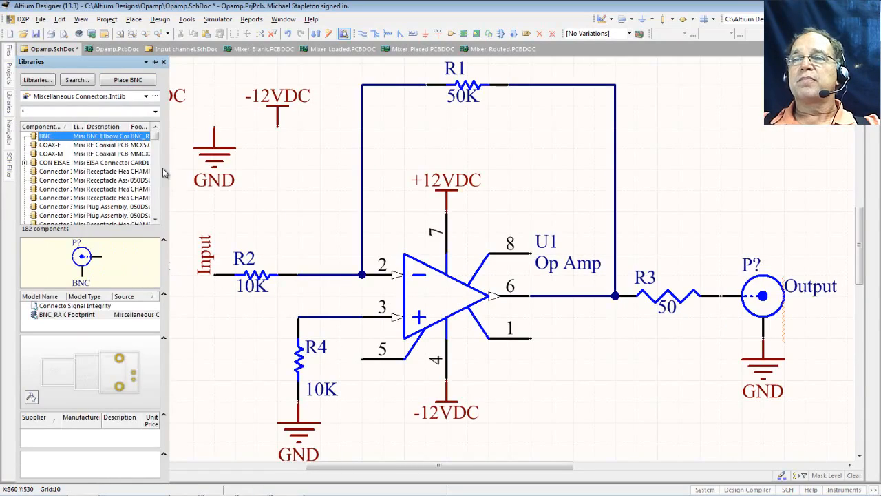
click(46, 145)
key(Down)
key(Down)
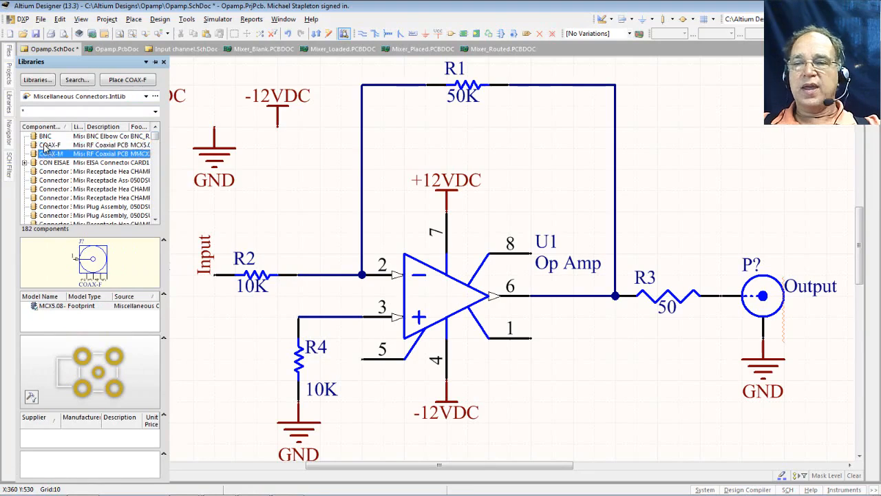
key(Down)
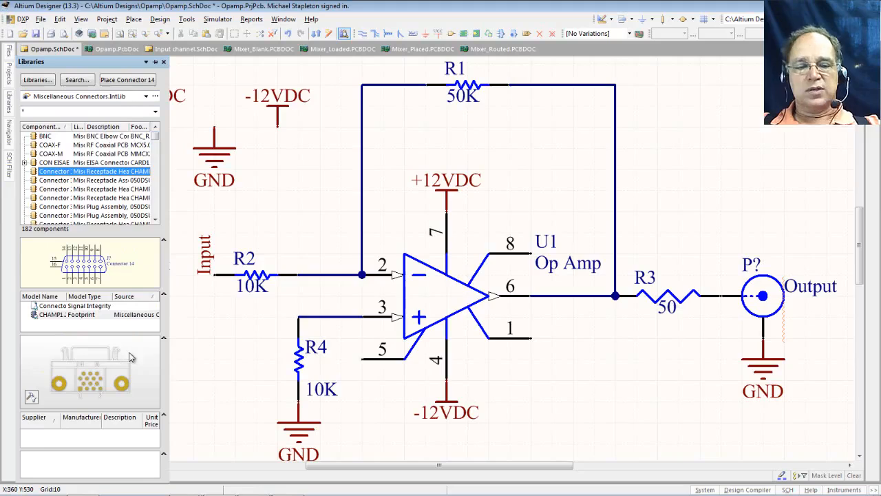
key(Down)
key(Down)
key(Down)
key(Down)
key(Down)
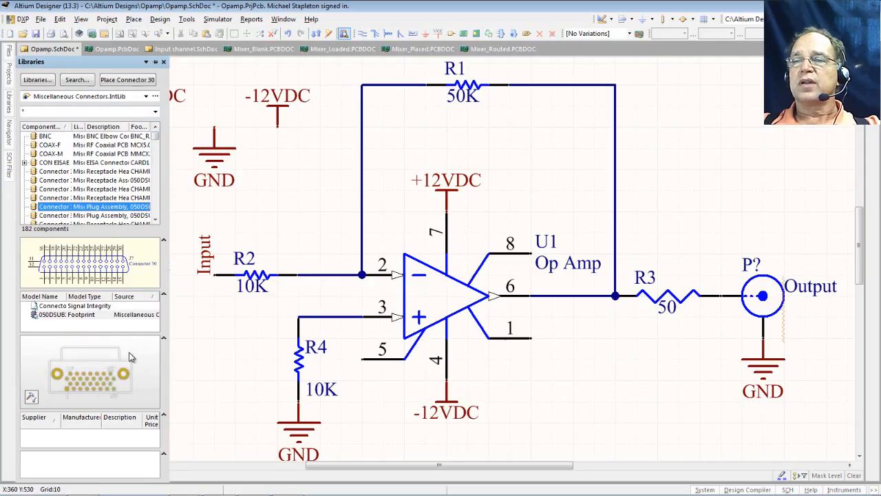
key(Down)
key(Down)
key(Down)
key(Down)
key(Down)
key(Down)
key(Down)
key(Down)
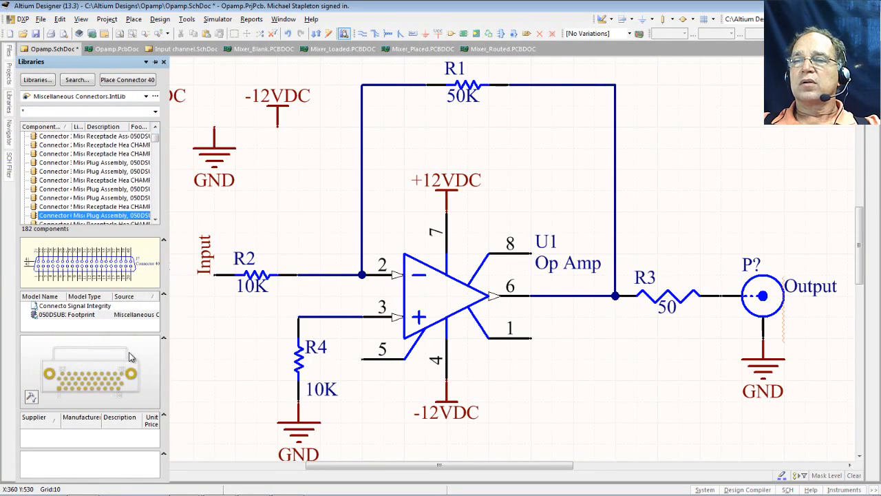
key(Down)
key(Down)
key(Down)
key(Down)
key(Down)
key(Down)
key(Down)
key(Down)
key(Down)
key(Down)
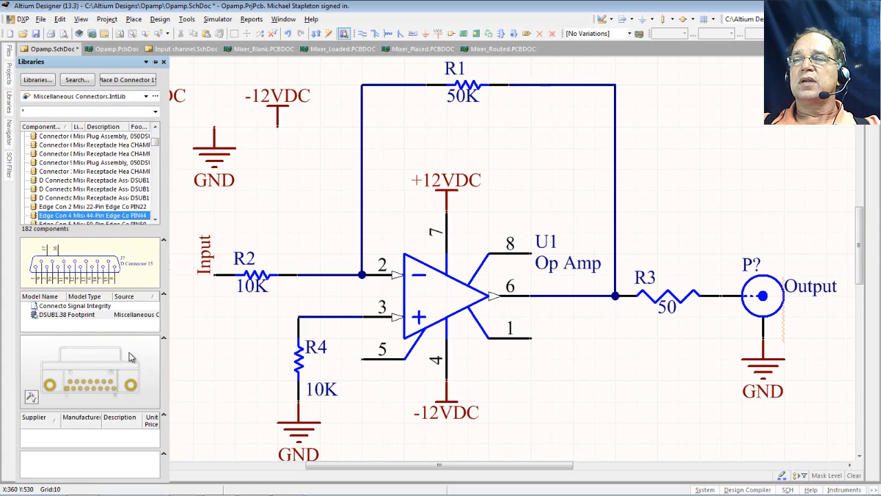
key(Down)
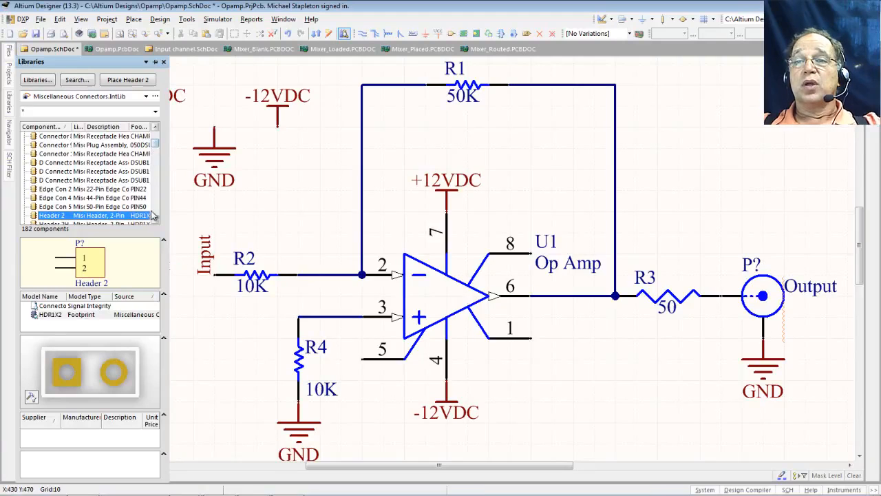
- Compare Header 4, Header 2 and Header 3, then select the right-angle Header 3H
scroll(156, 219, down, 3)
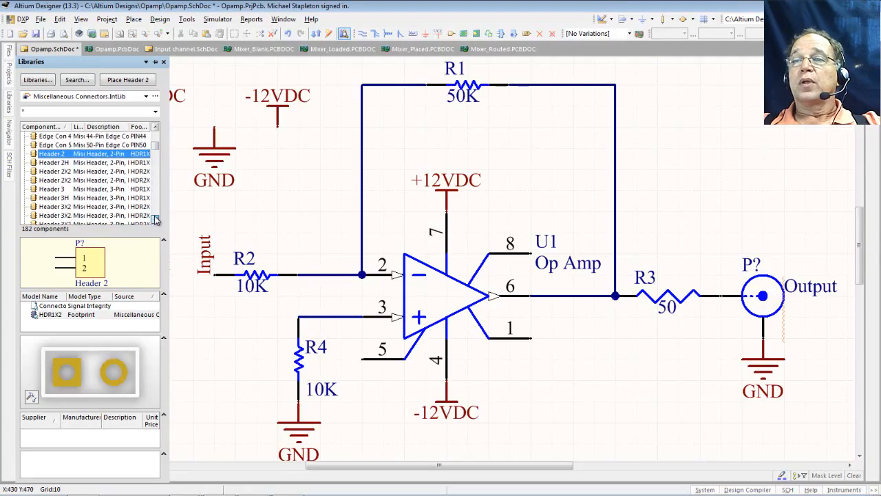
click(156, 219)
click(55, 189)
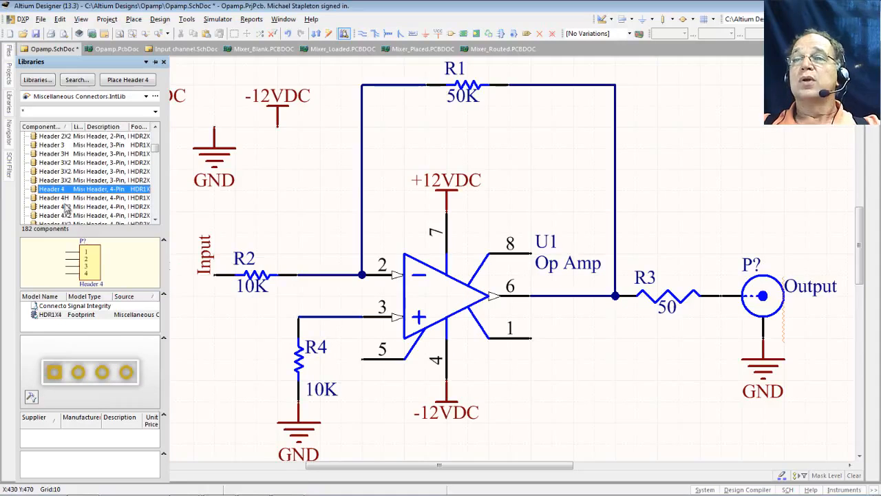
click(156, 128)
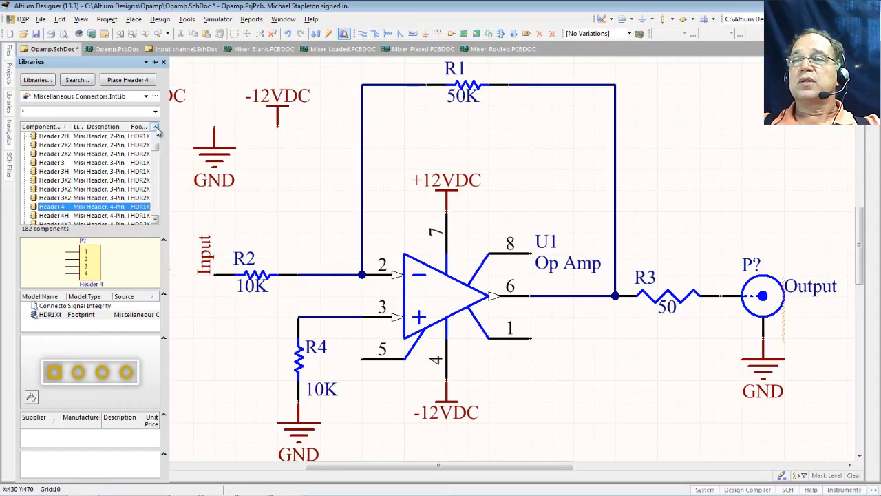
click(46, 146)
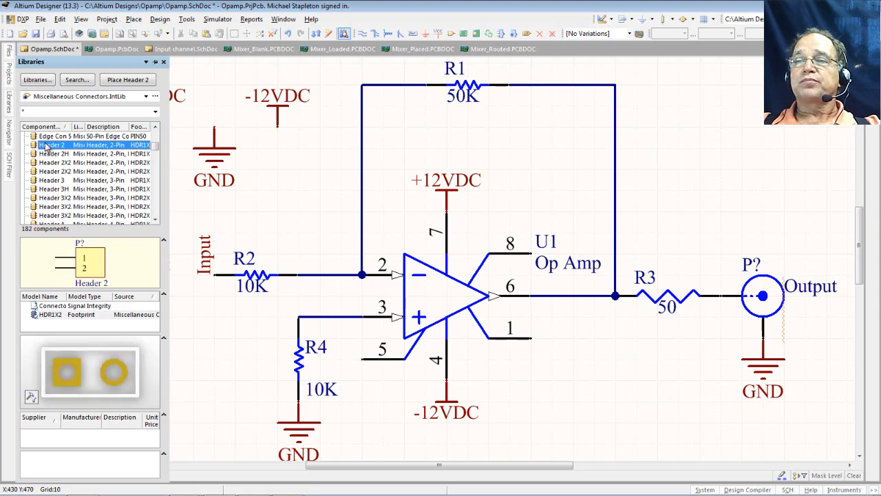
click(57, 181)
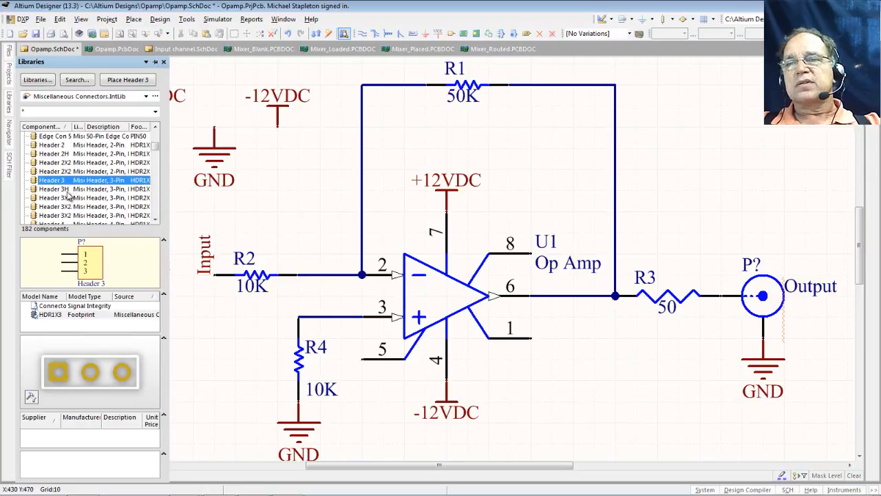
click(55, 189)
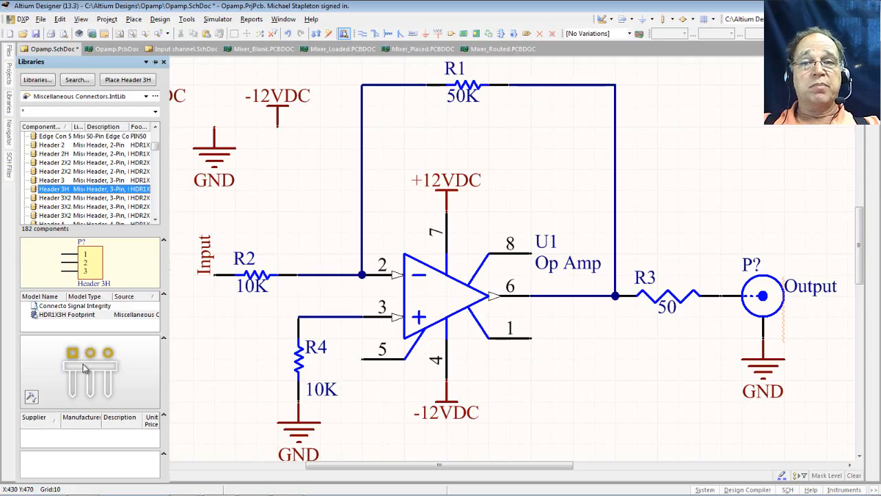
- Pick up Header 3H, change its comment to Power, and rotate it pins-down
click(124, 84)
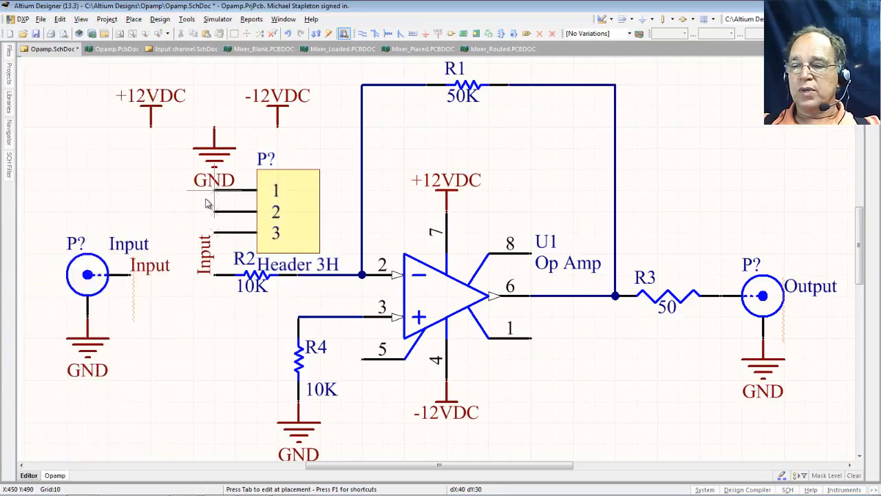
key(Tab)
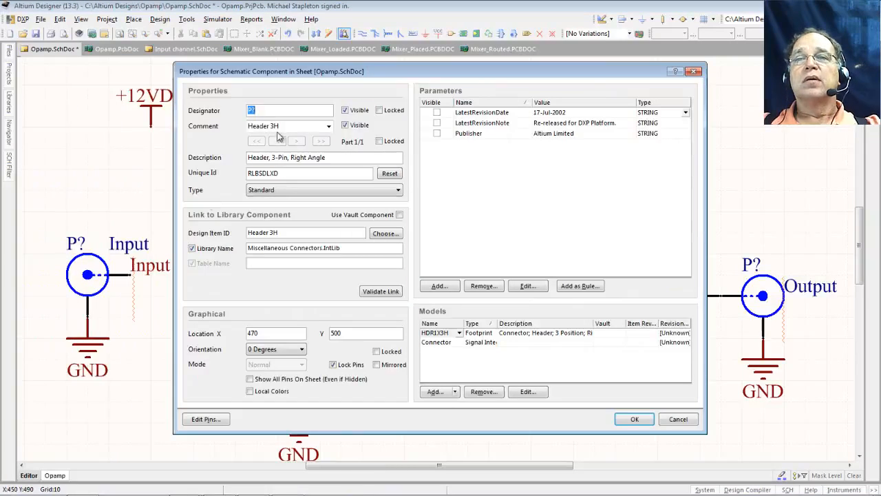
drag(279, 126, 226, 130)
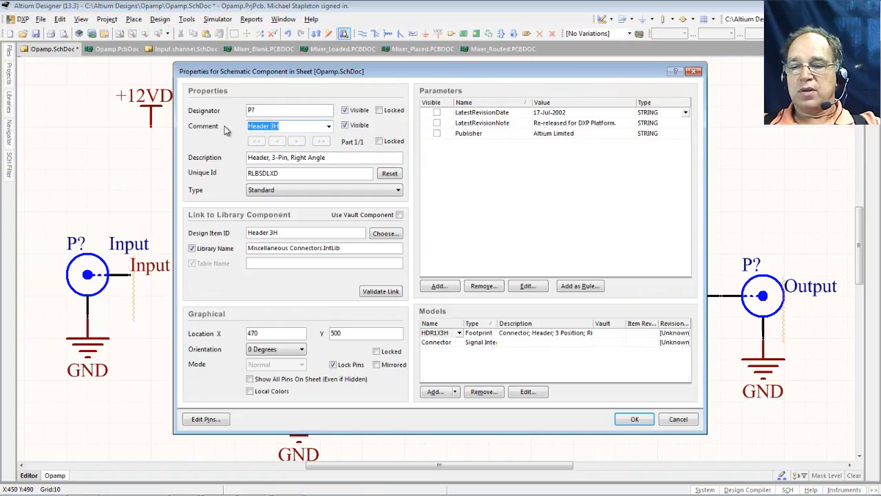
text(Power)
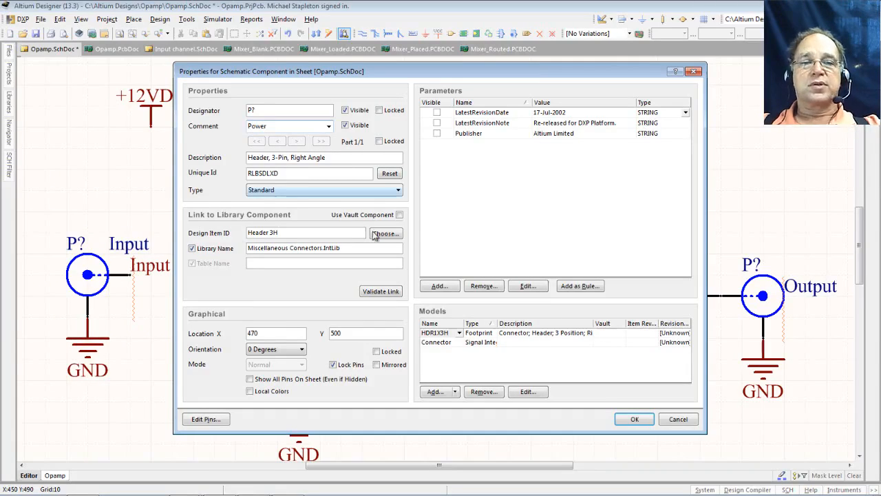
click(634, 418)
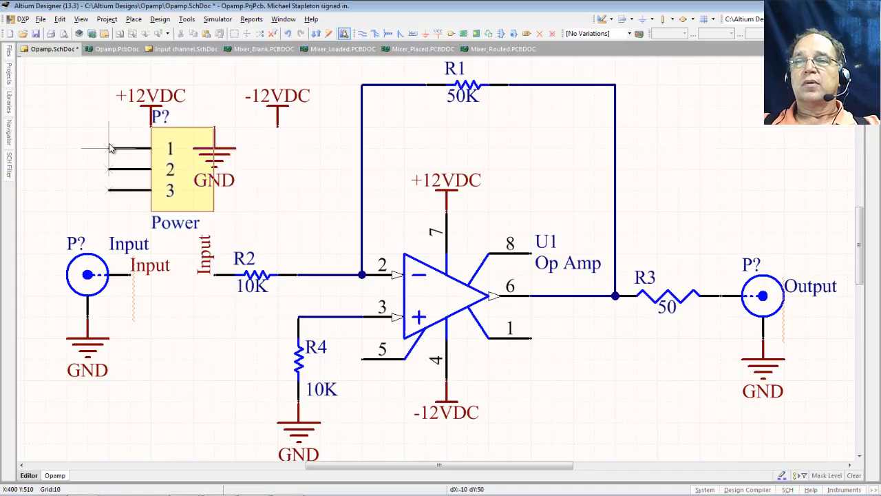
key(space)
- Drop the Power header above the circuit and move its label beside it
scroll(213, 97, up, 3)
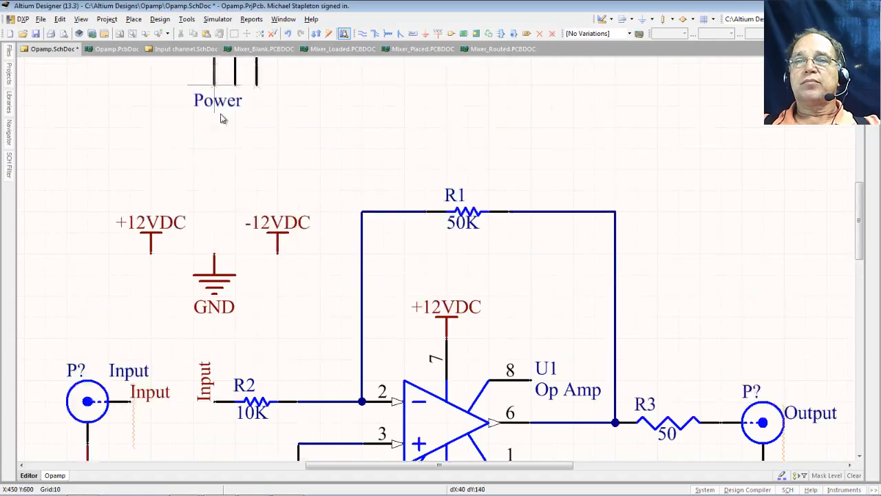
click(202, 171)
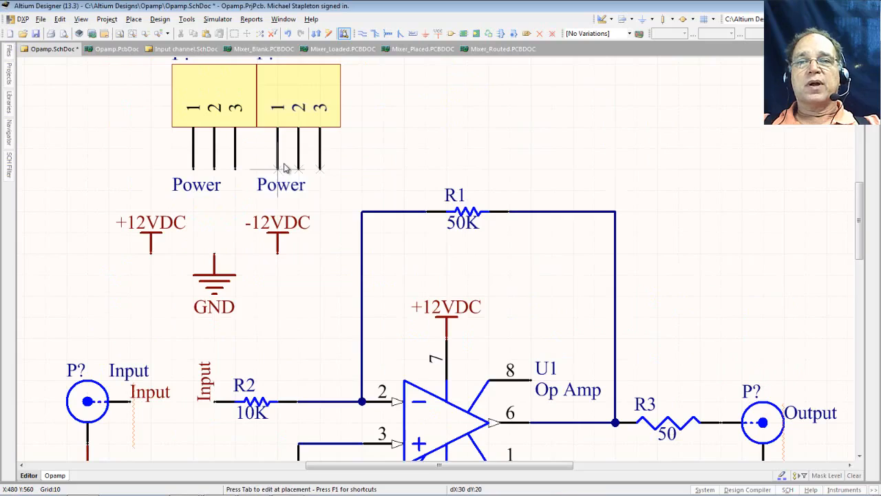
key(End)
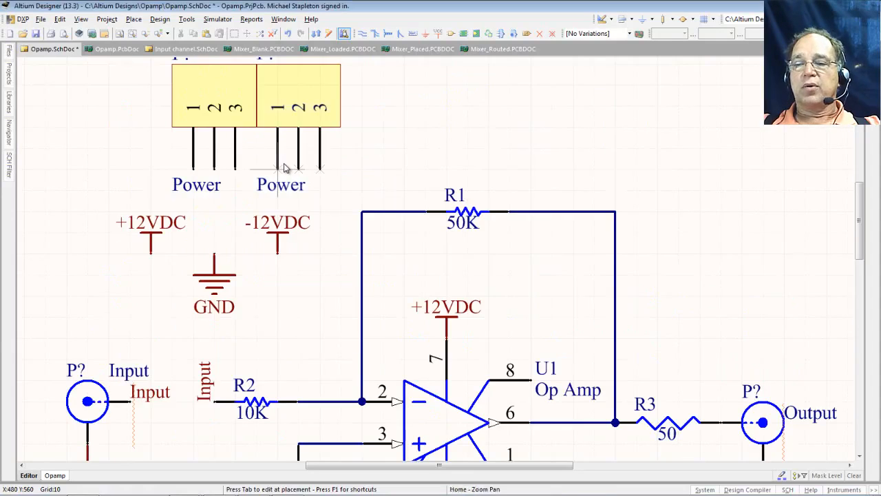
key(Escape)
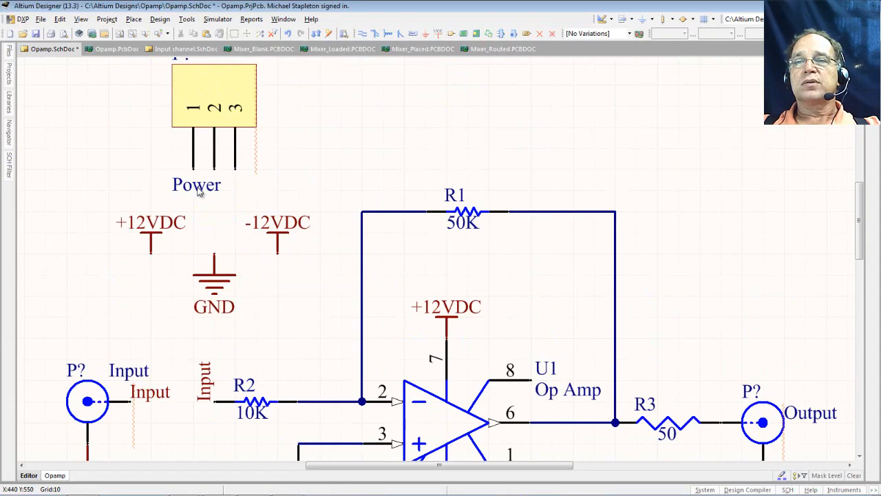
drag(210, 194, 289, 104)
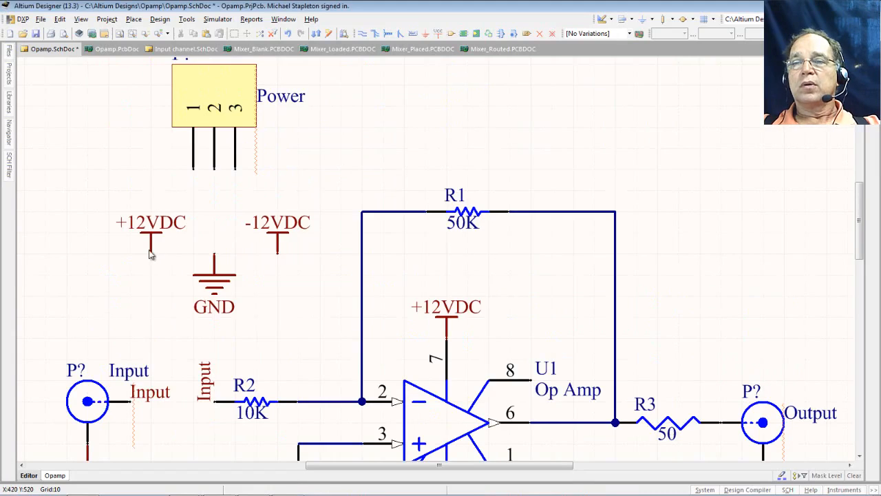
- Attach +12VDC to pin 1, -12VDC to pin 3 and GND beneath, then save
drag(150, 252, 181, 180)
key(space)
drag(278, 256, 240, 177)
key(space)
key(space)
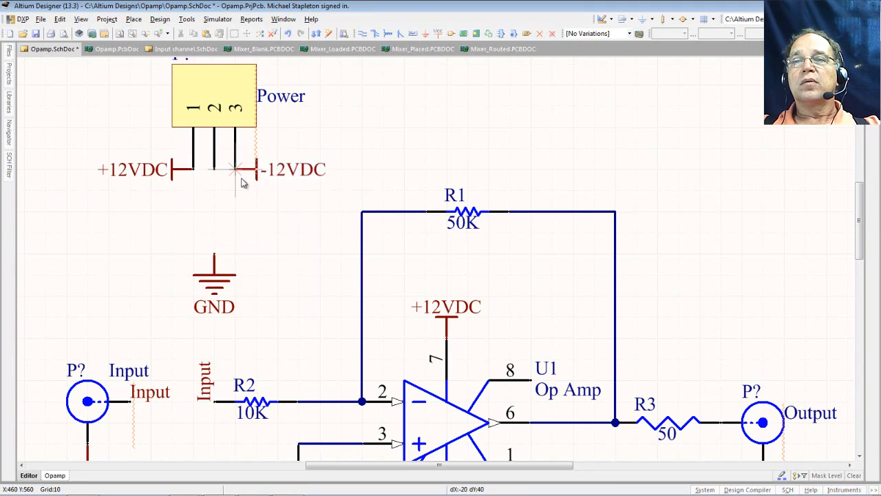
drag(217, 261, 217, 179)
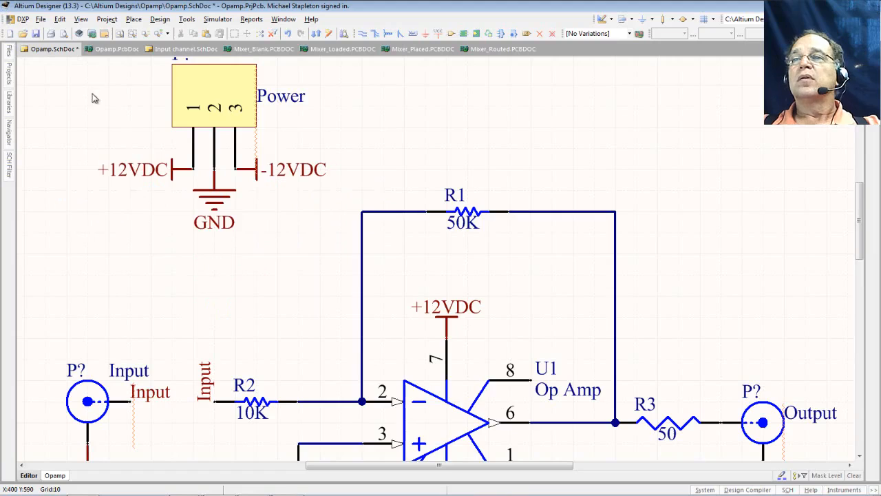
click(36, 33)
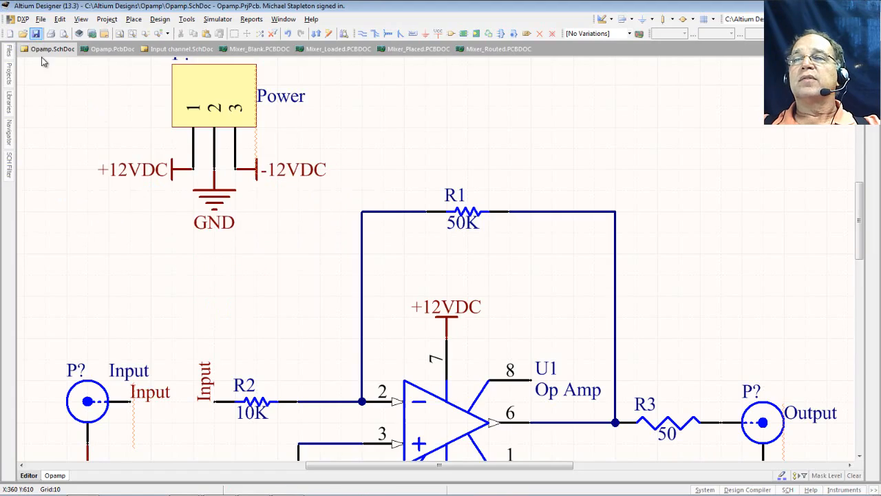
- Quietly annotate the three connectors as P1, P2 and P3, accept the updates, and save the schematic
click(120, 33)
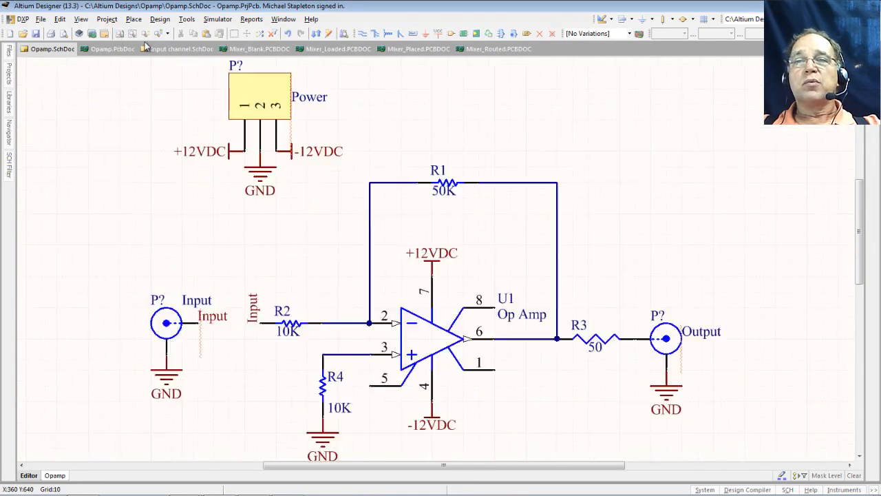
click(189, 20)
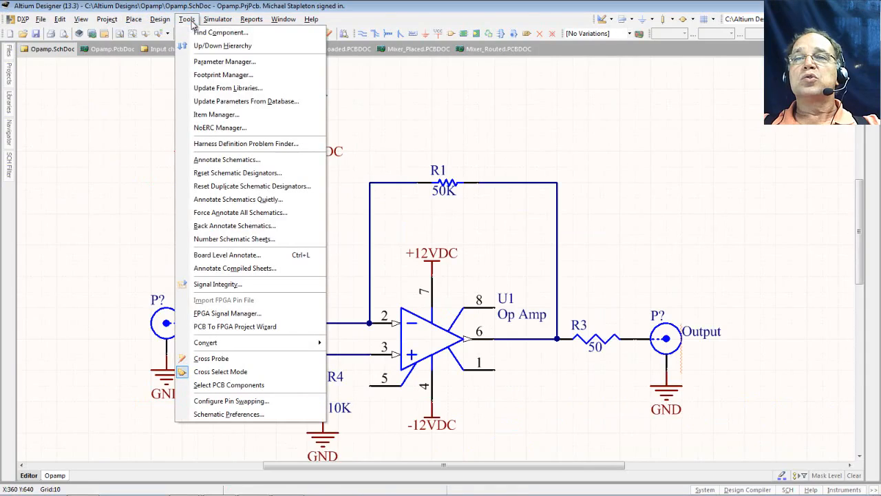
click(282, 200)
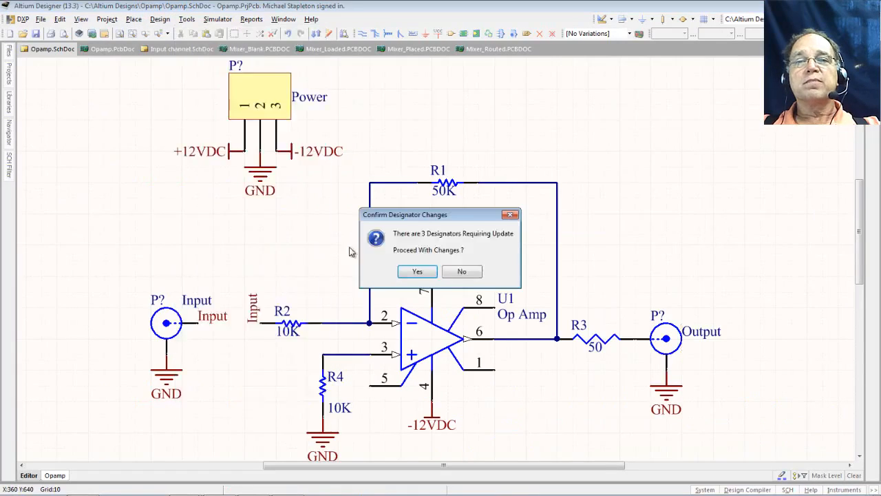
click(415, 272)
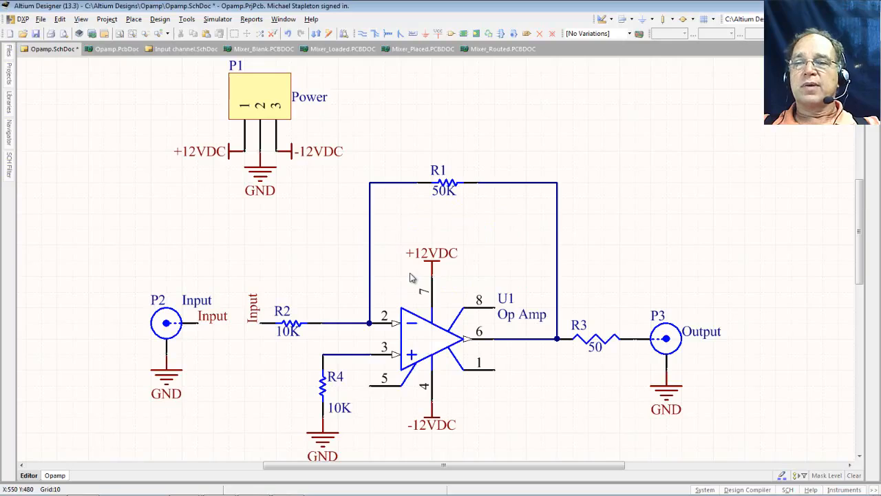
click(35, 34)
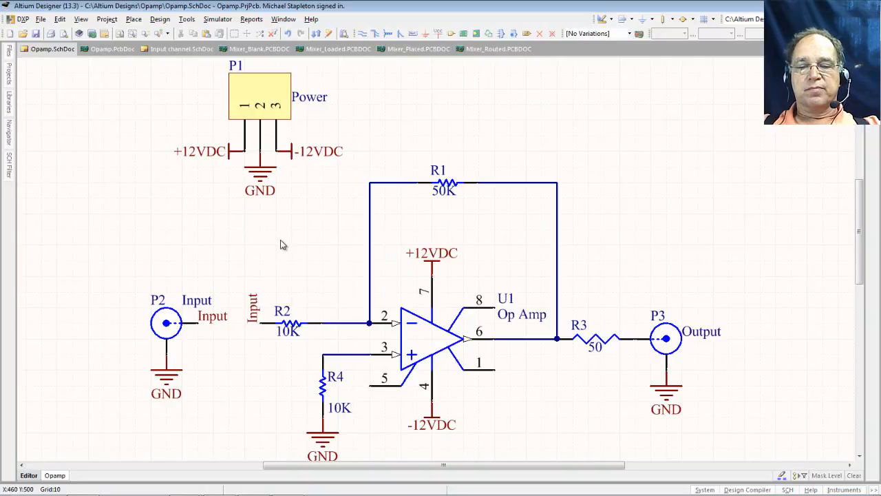
key(space)
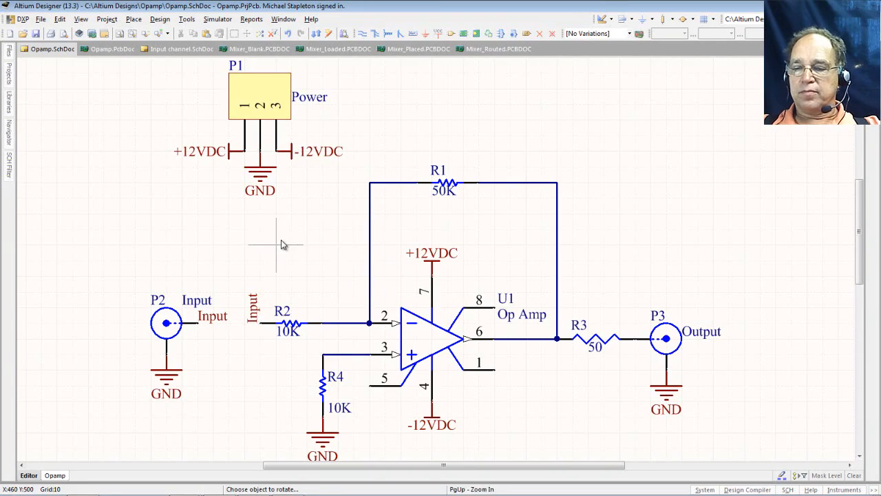